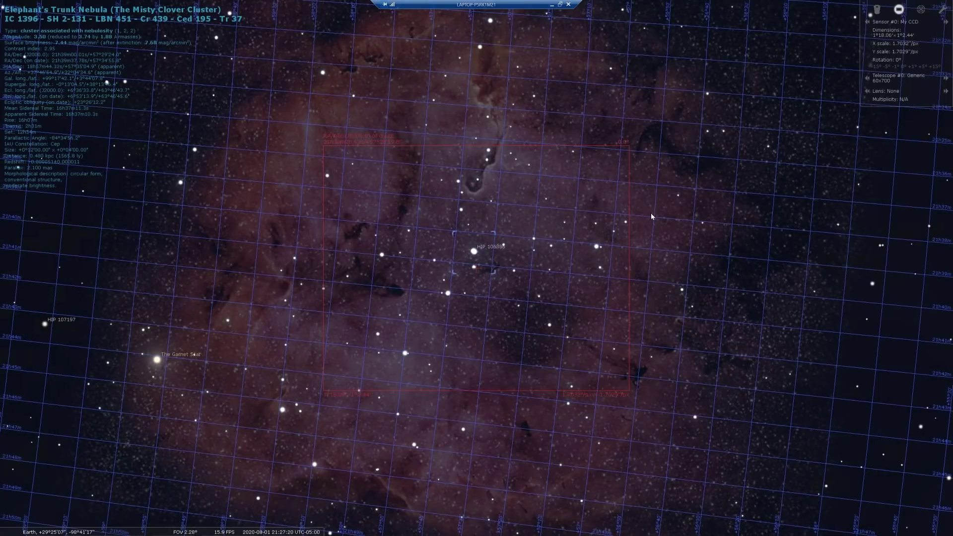
- Reframe the Elephant's Trunk inside the sensor frame and target the magnitude 9.15 star at its tip
right_click(649, 256)
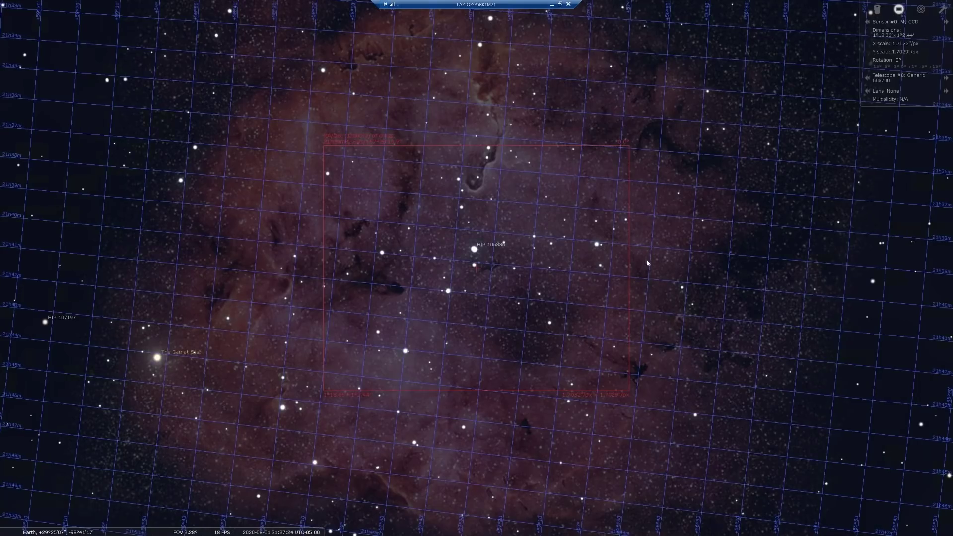
key(Up)
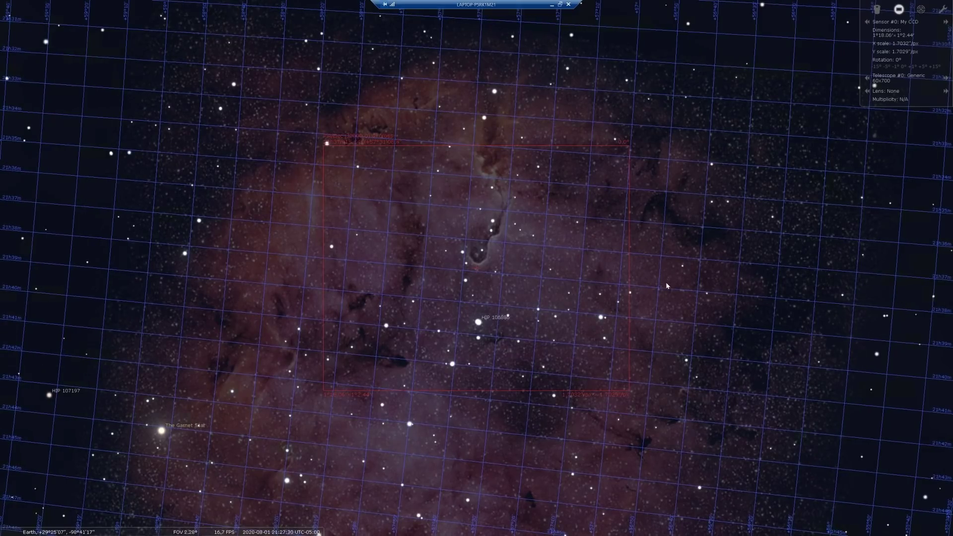
key(Up)
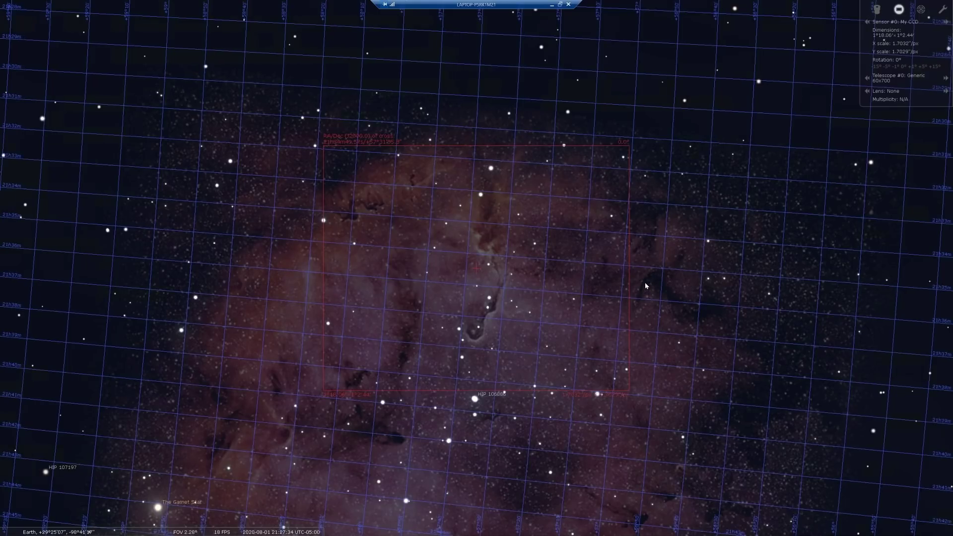
drag(645, 286, 645, 255)
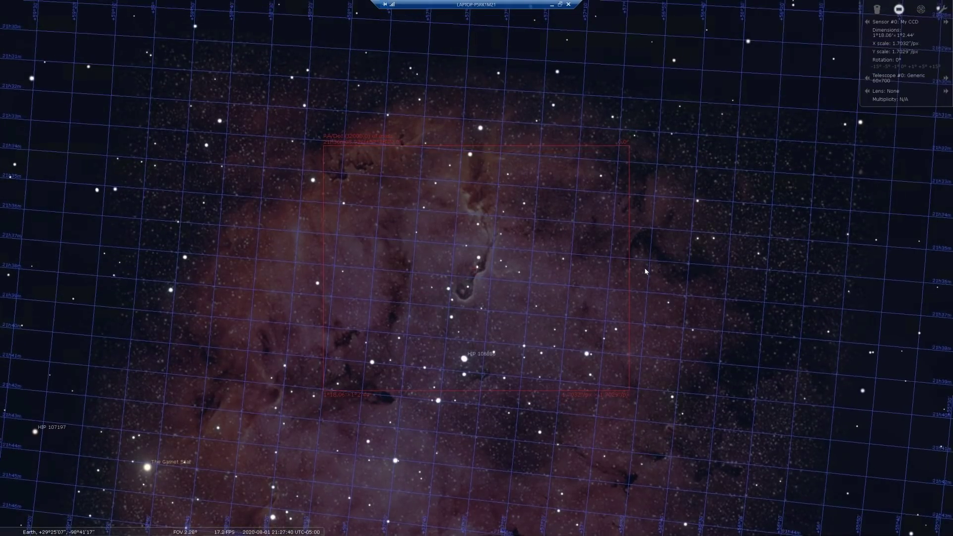
click(477, 274)
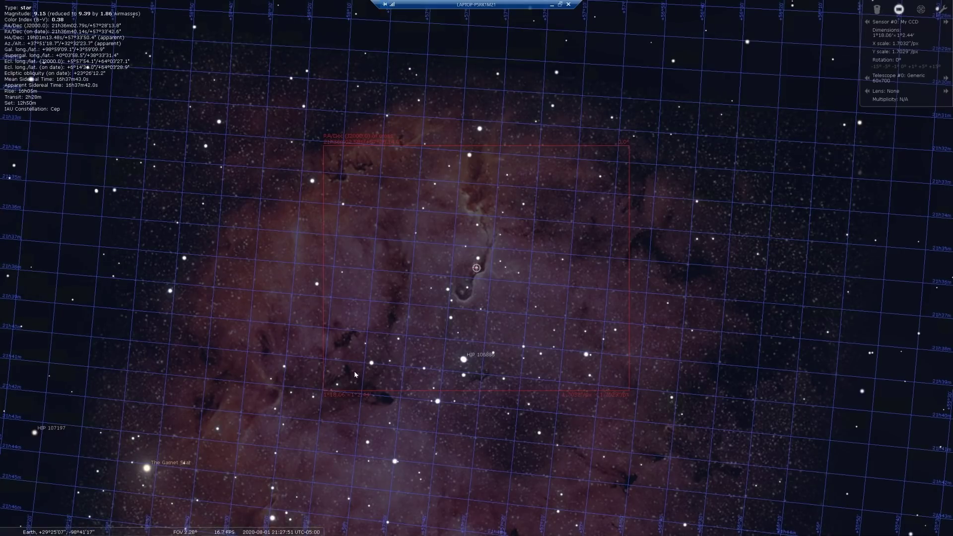
- Unpark the mount in EQMOD so its marker lands on the target star in Stellarium
key(alt+Tab)
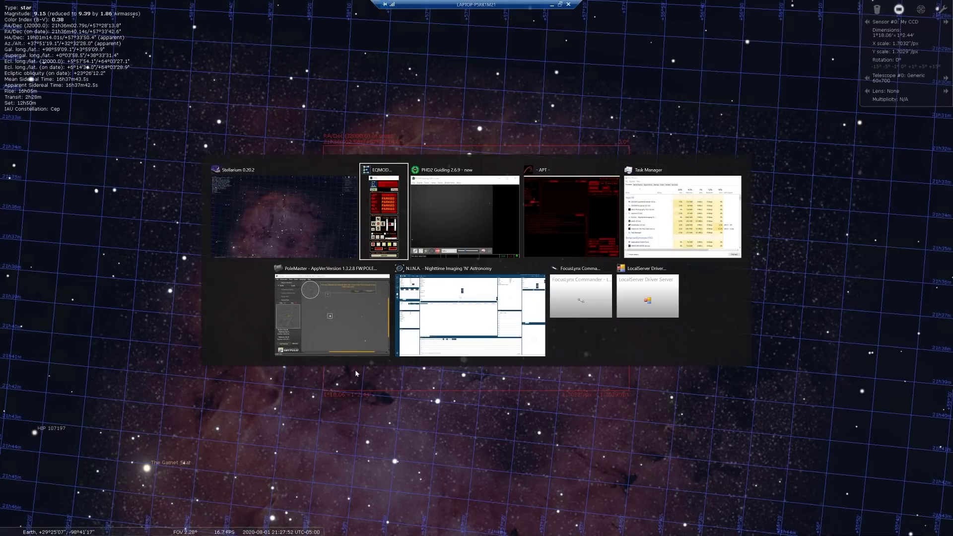
click(379, 208)
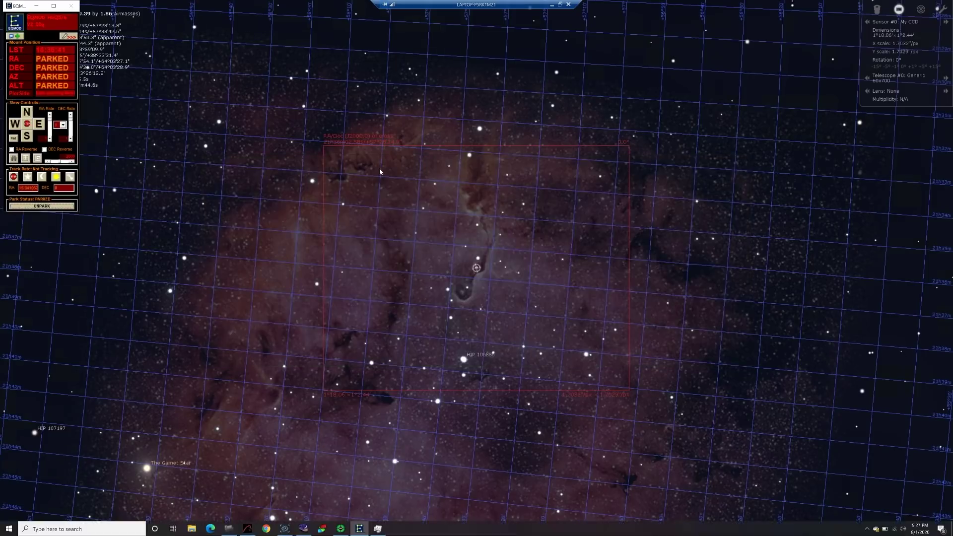
click(34, 207)
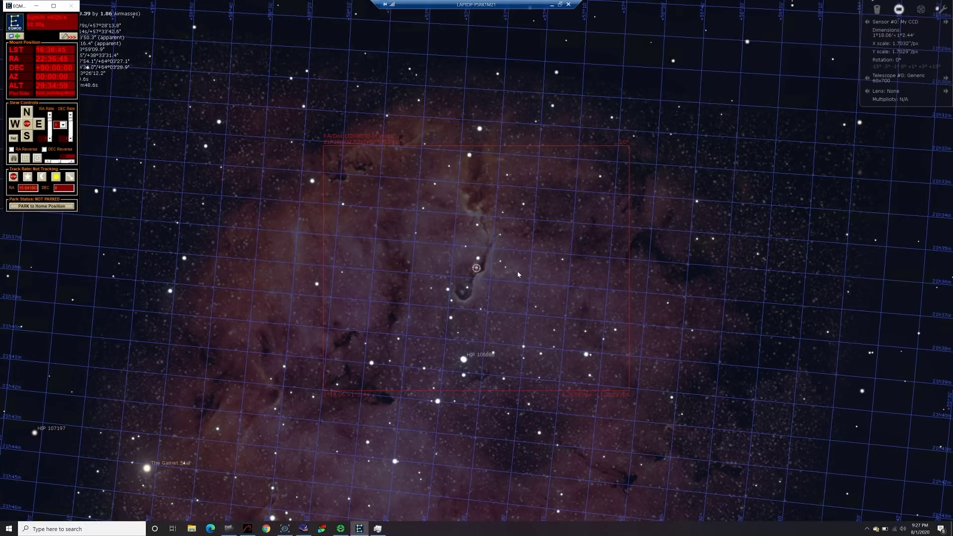
click(476, 269)
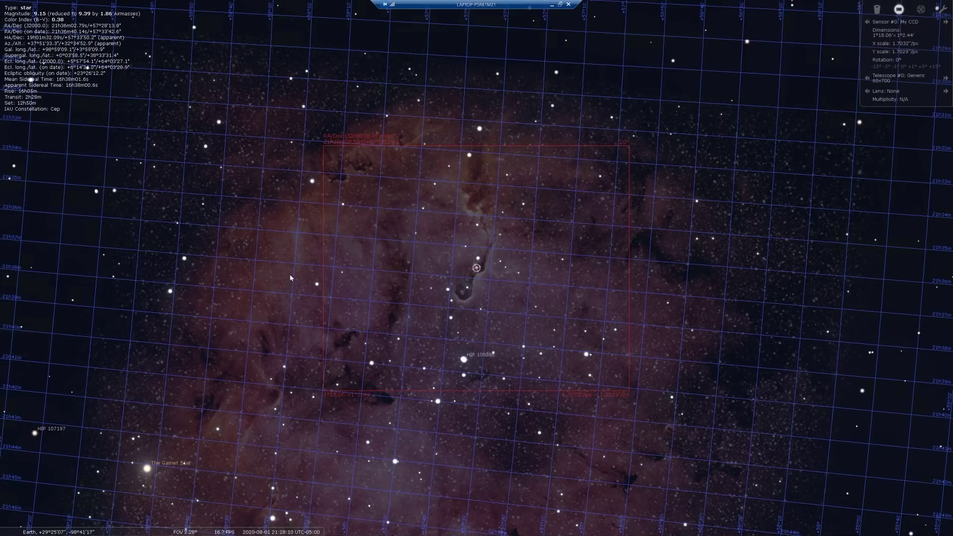
key(alt+Tab)
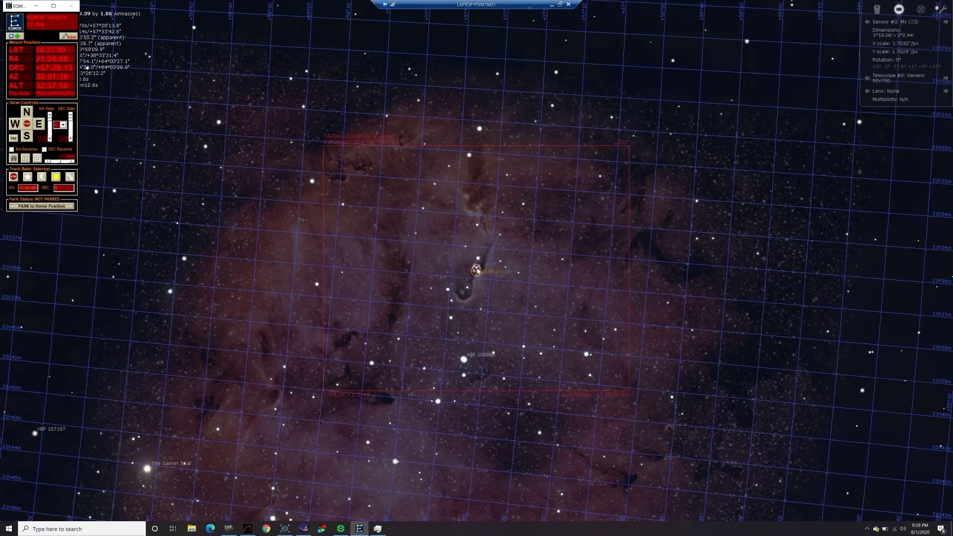
- Connect the HEQ5/6 mount in APT and auto plate-solve a frame to RA 21:40:44, DEC +58:21:49
click(246, 529)
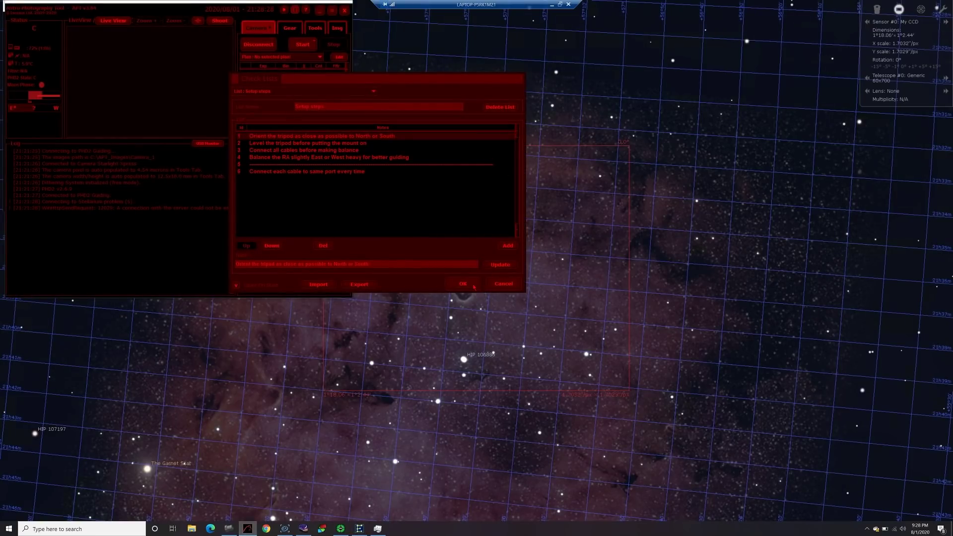
click(501, 284)
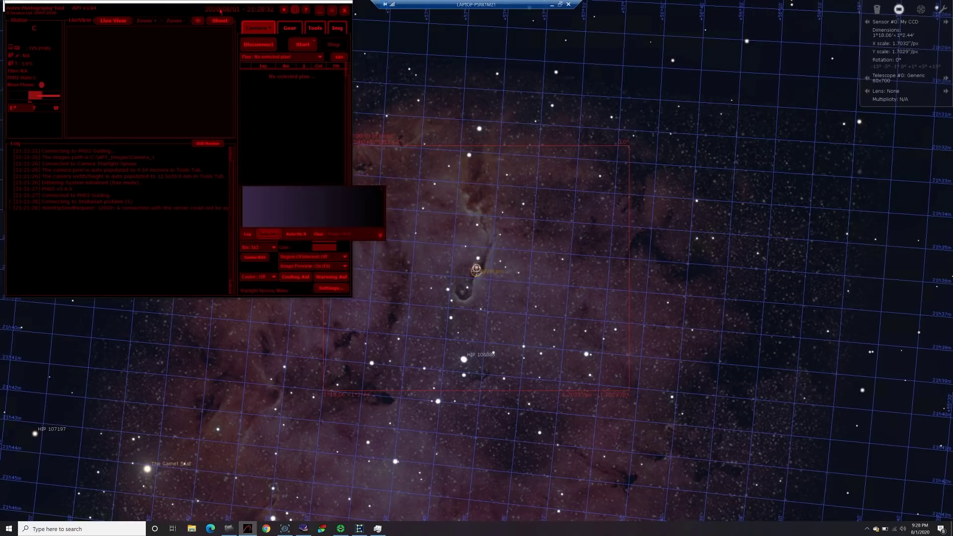
drag(174, 10, 541, 105)
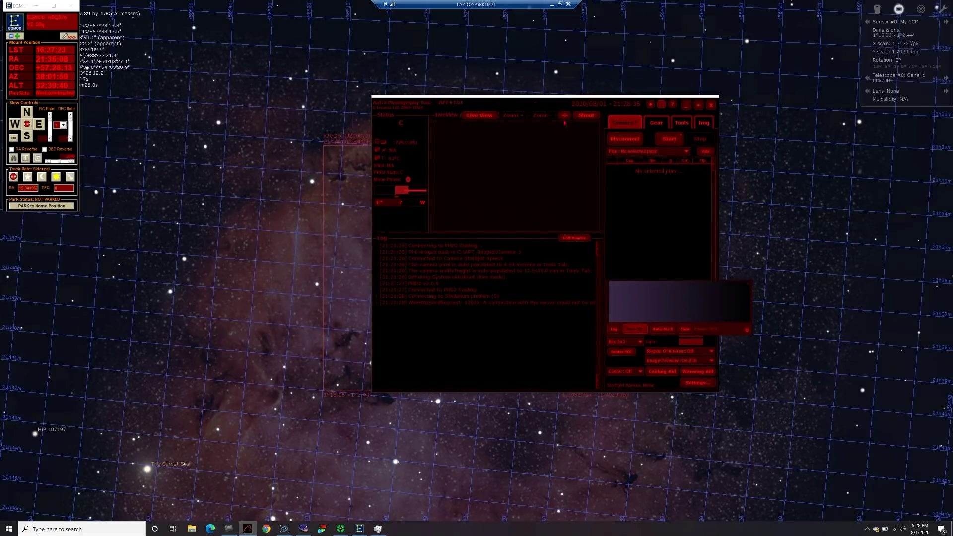
click(658, 123)
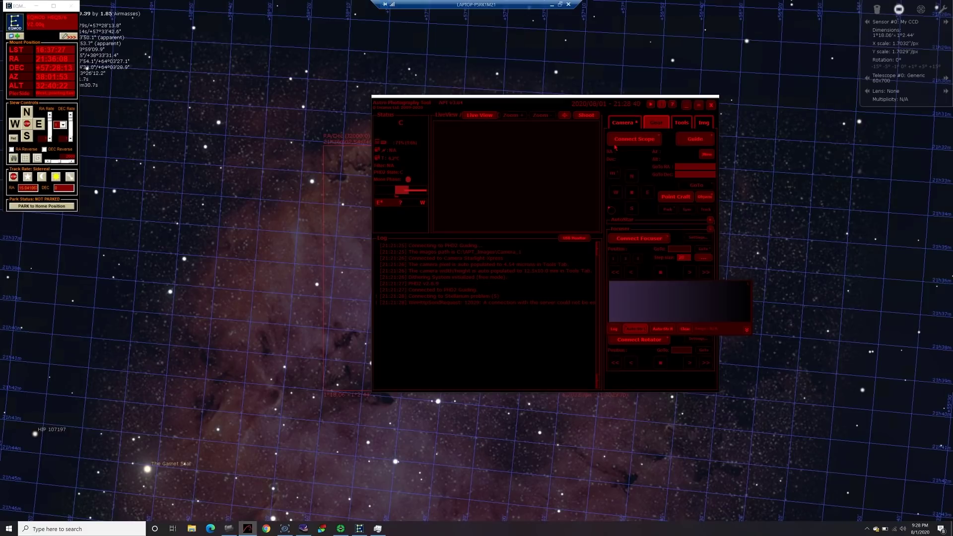
click(621, 141)
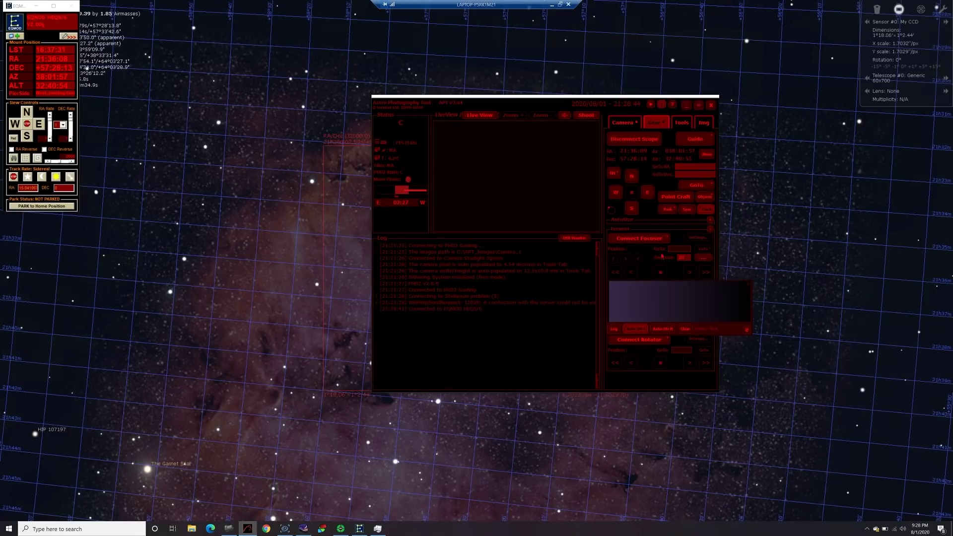
click(674, 198)
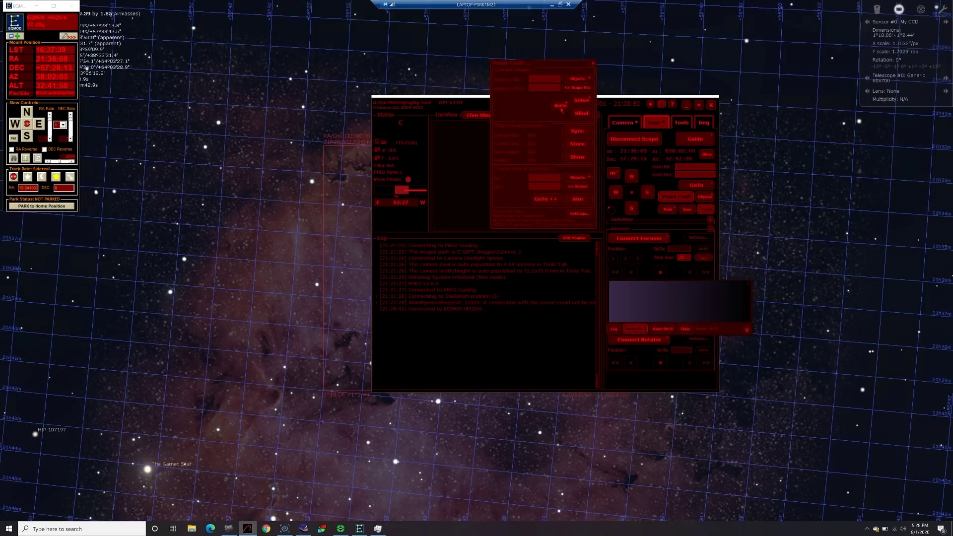
click(560, 106)
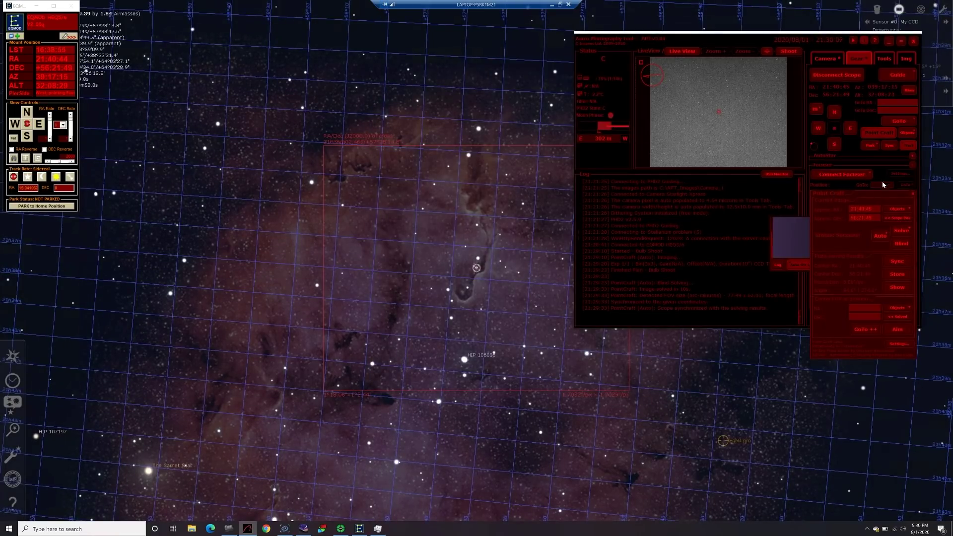
- Sync the mount to the plate-solved coordinates, then return to the Stellarium sky map
click(894, 265)
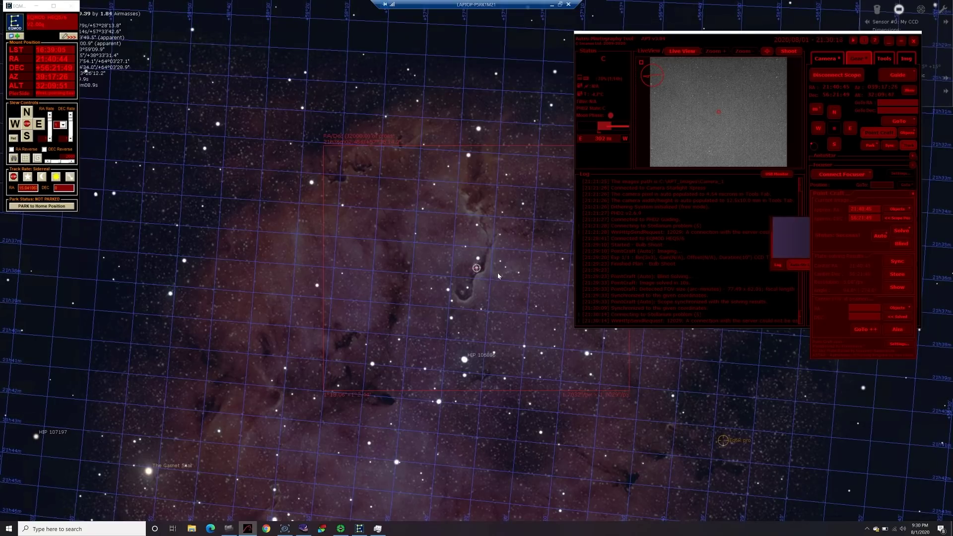
click(476, 269)
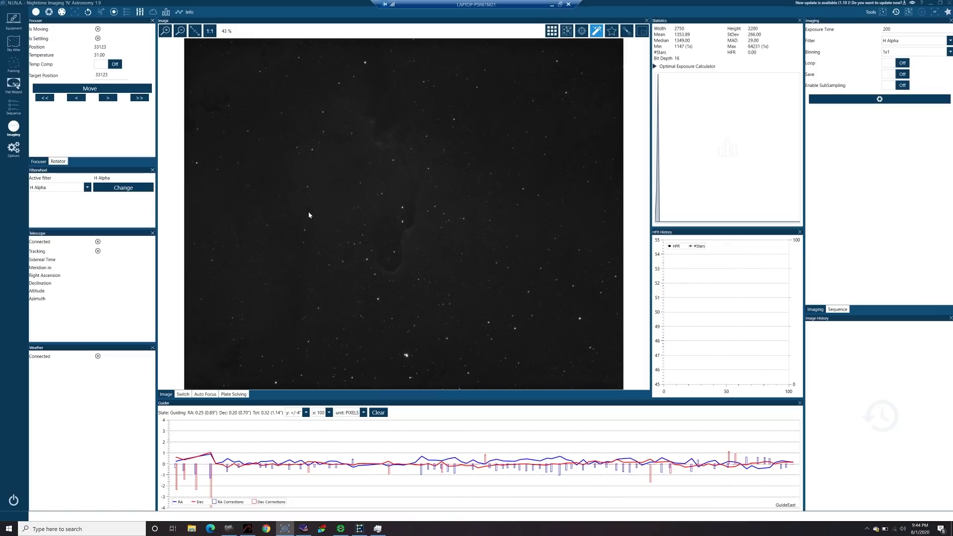
- Check the sequence plan, then zoom in and out on the captured H Alpha frame in N.I.N.A
click(13, 107)
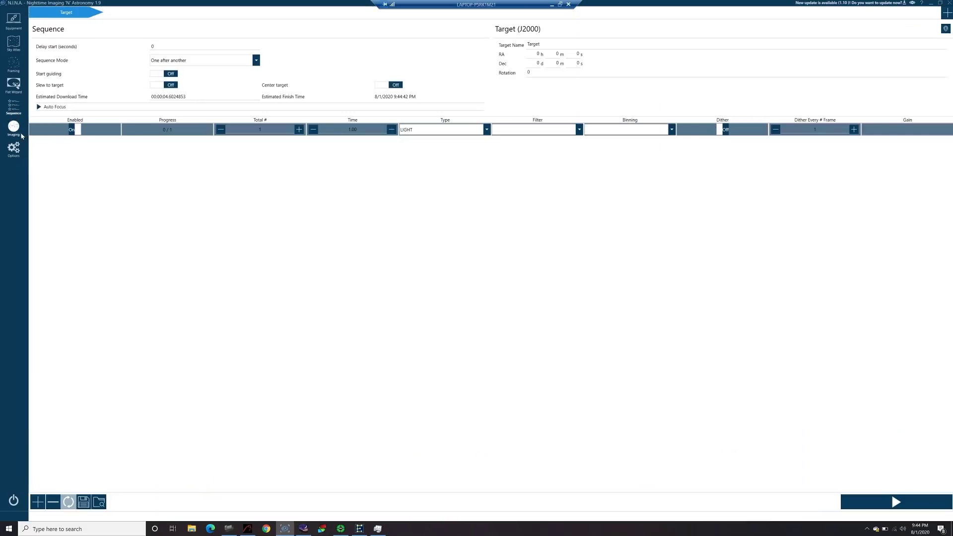
click(14, 128)
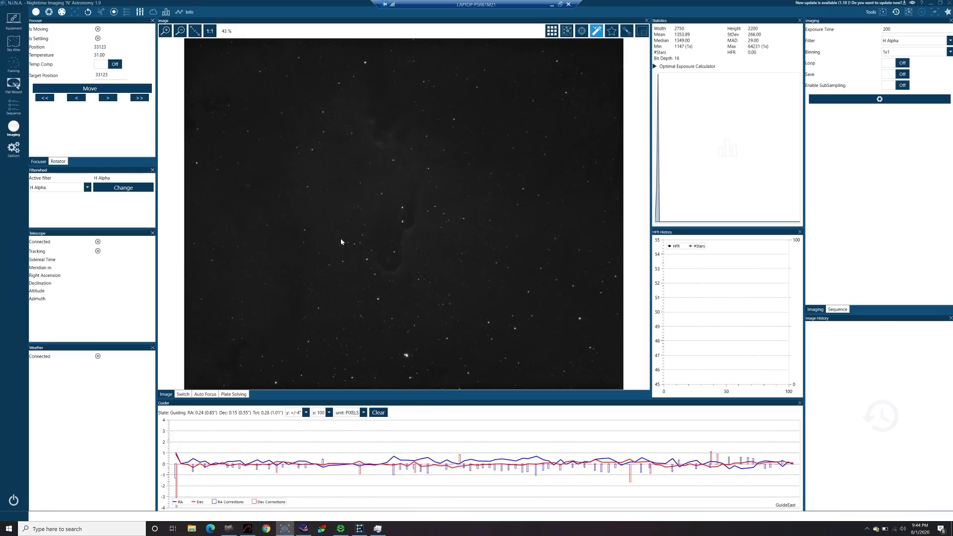
scroll(363, 282, up, 5)
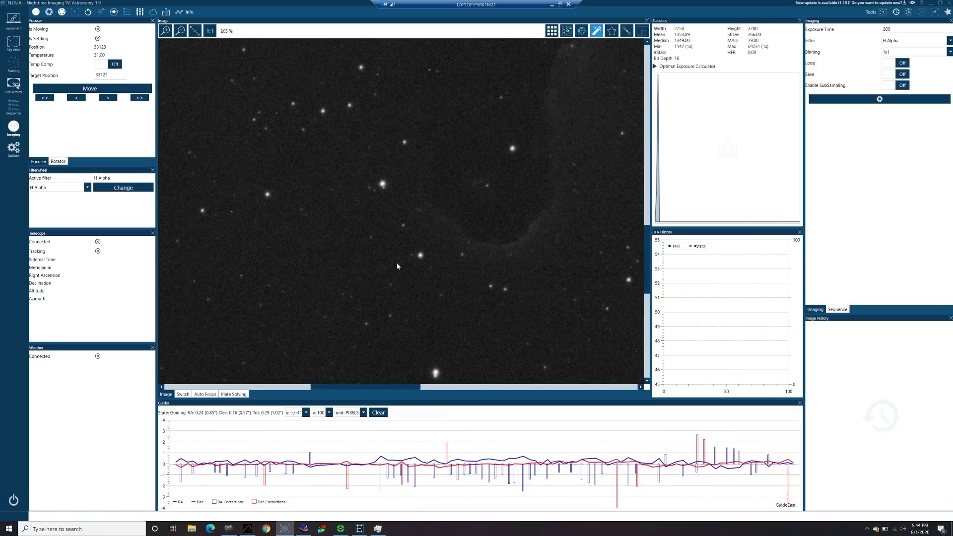
scroll(397, 266, down, 4)
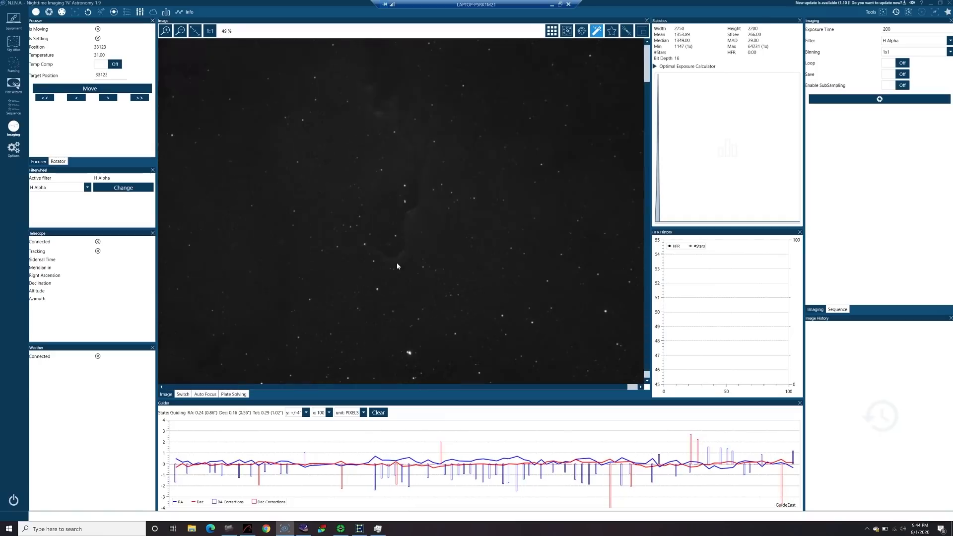
scroll(397, 266, down, 1)
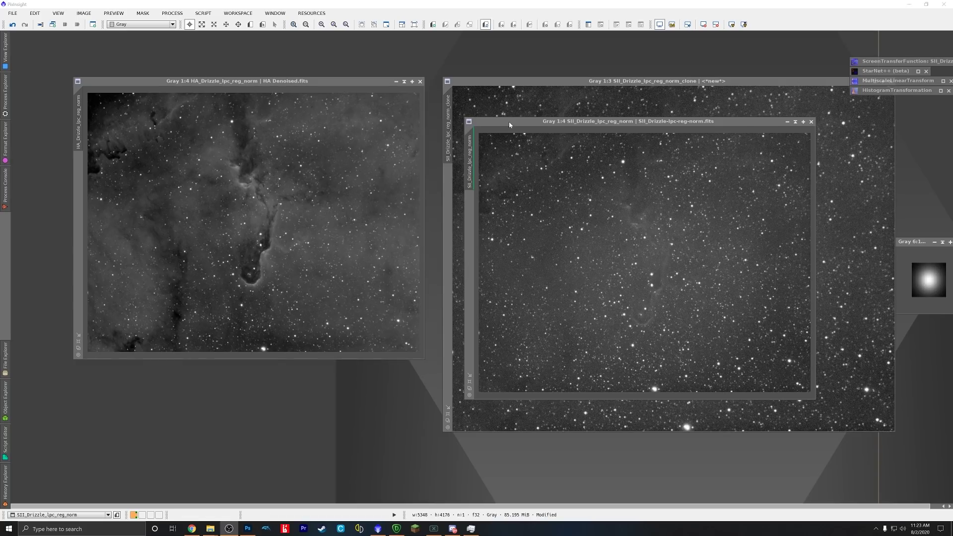
- Close the unsaved SII clone image in PixInsight, discarding its changes
drag(509, 124, 304, 212)
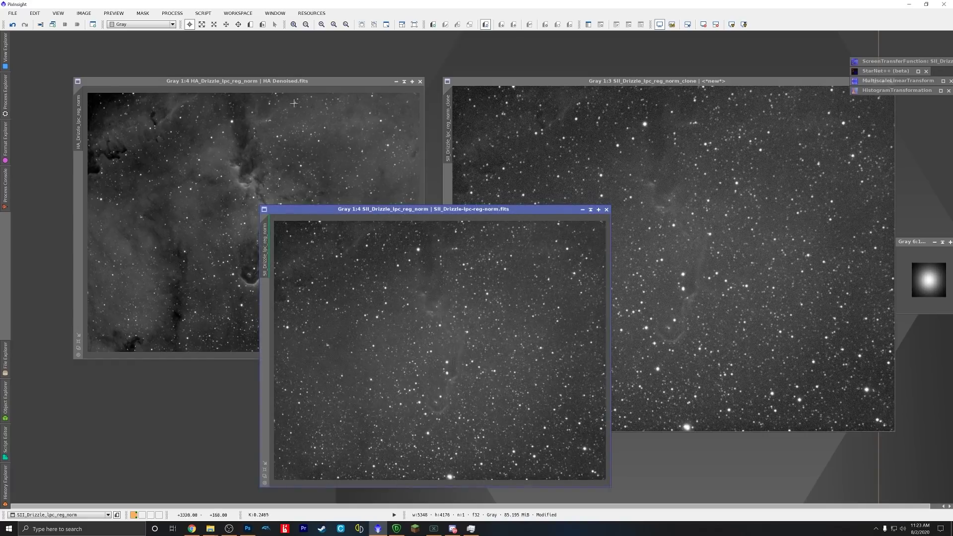
click(303, 83)
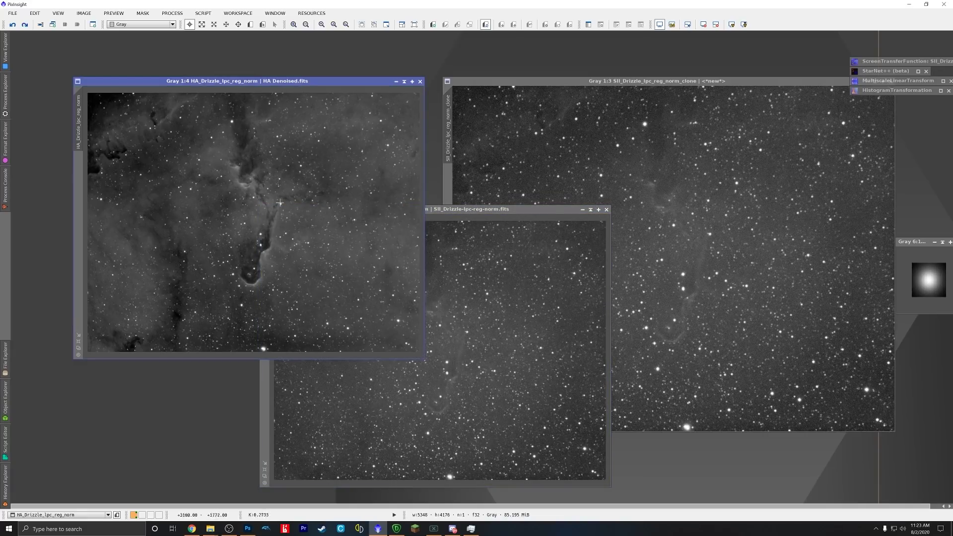
click(516, 210)
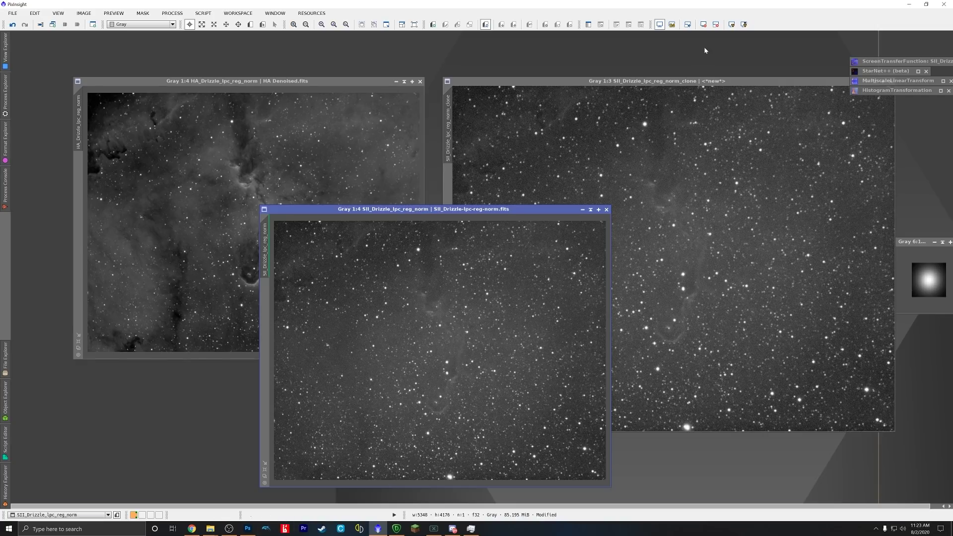
drag(697, 83, 514, 88)
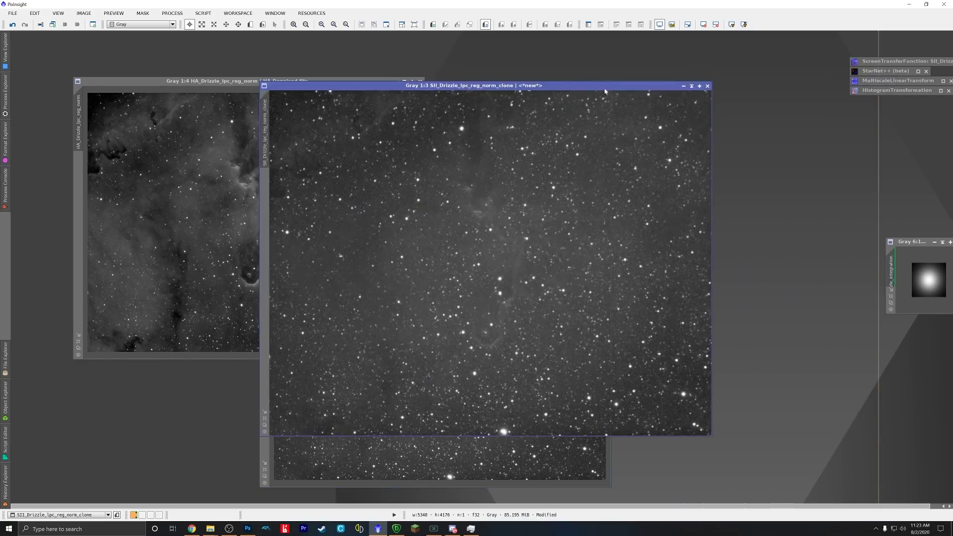
click(707, 86)
click(457, 281)
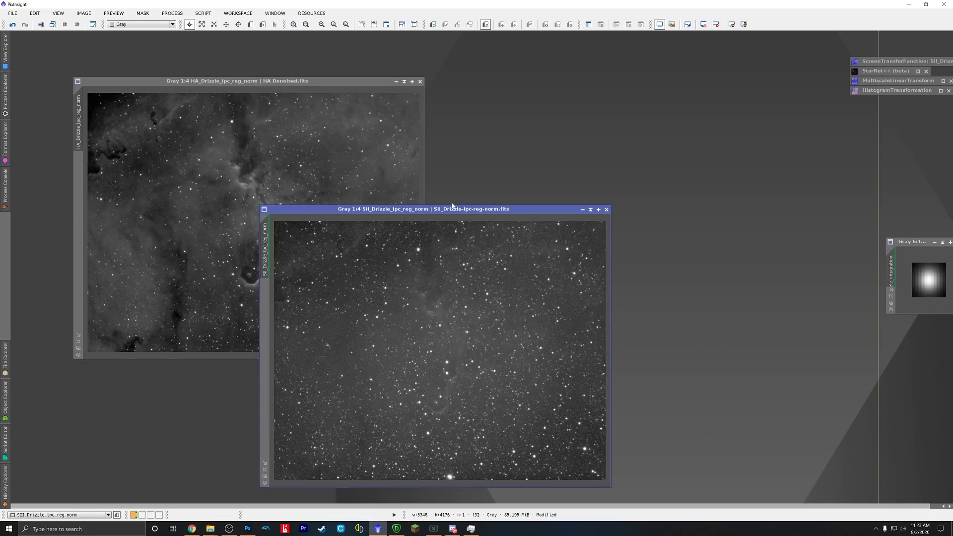
- Place the SII image beside HA, then bring up HA No Stars.tif in Photoshop
drag(449, 211, 615, 83)
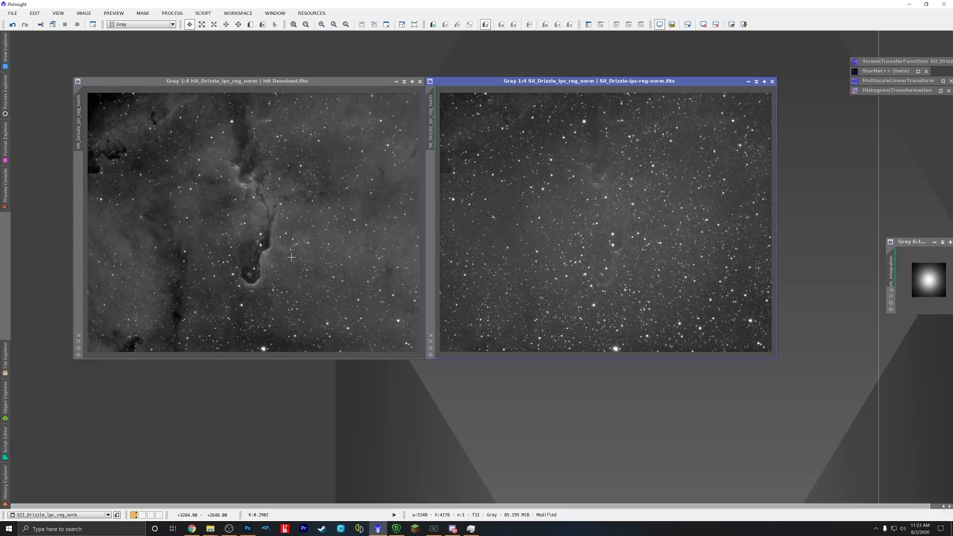
click(257, 267)
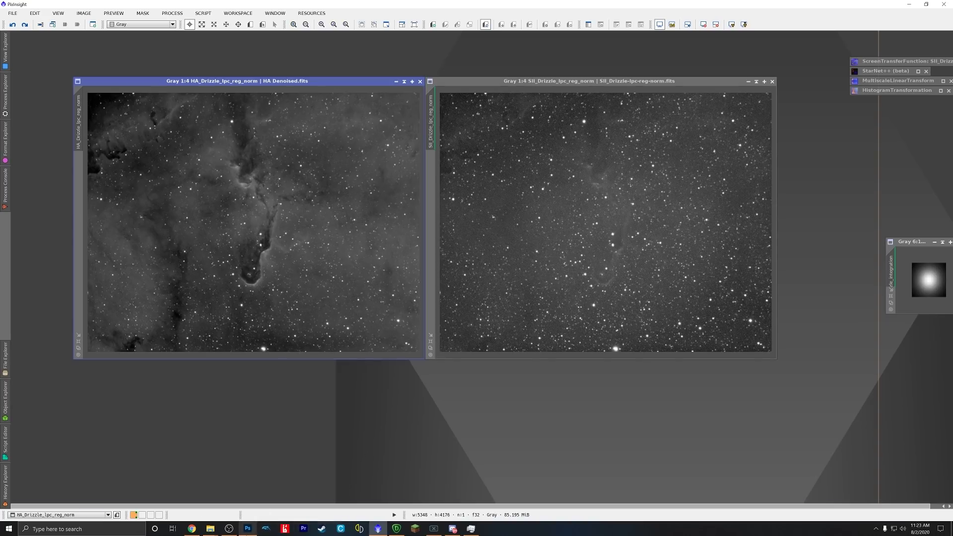
click(246, 531)
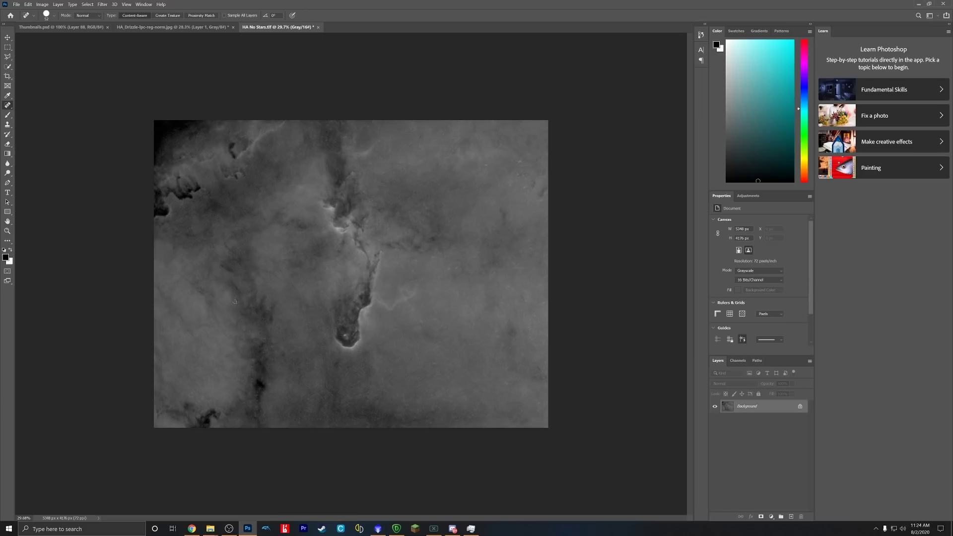
- Zoom in and heal the star remnants around the trunk tip and in the upper nebula
click(439, 382)
scroll(488, 327, up, 5)
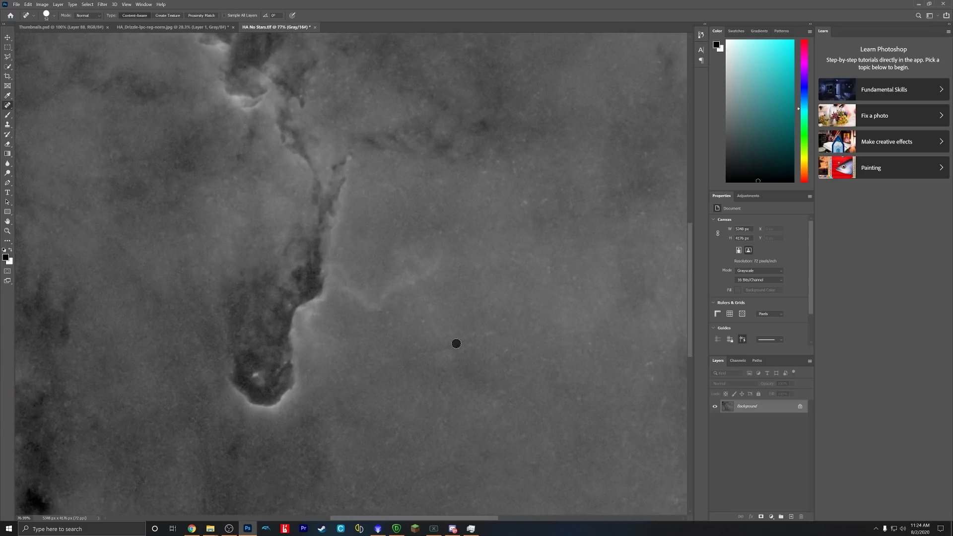
click(489, 335)
click(506, 352)
click(428, 334)
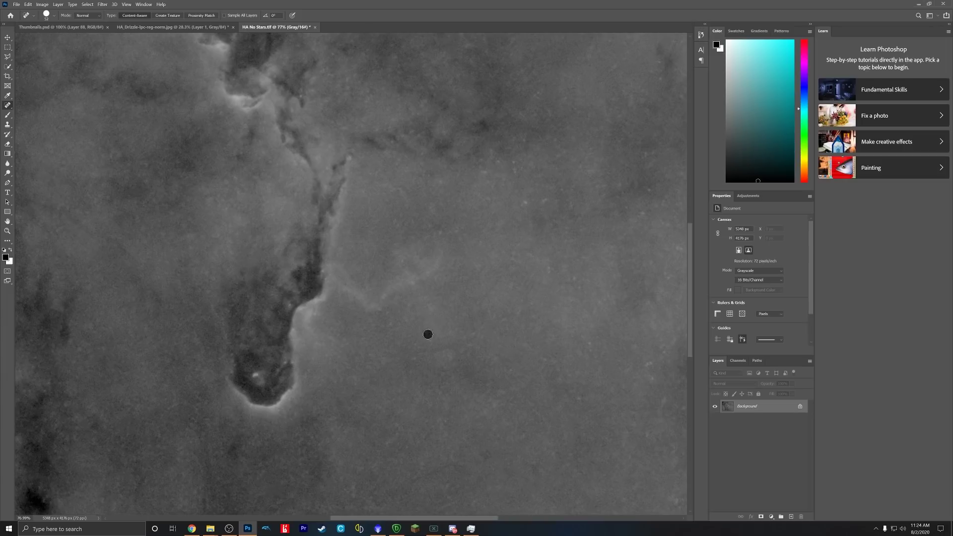
click(440, 234)
click(458, 230)
click(463, 239)
click(517, 177)
click(514, 161)
click(495, 162)
click(484, 171)
- Heal the remaining remnants along the trunk's upper edge, the right-hand nebula and the middle area
scroll(323, 146, down, 2)
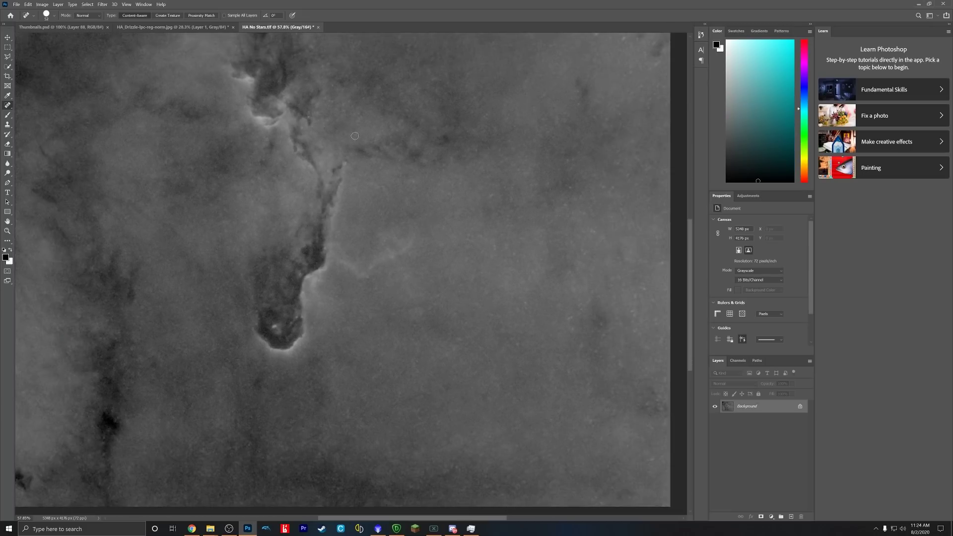
click(344, 165)
click(375, 151)
click(360, 114)
click(397, 122)
click(348, 103)
click(334, 114)
click(328, 99)
click(342, 108)
click(320, 121)
click(594, 232)
click(571, 317)
click(574, 326)
click(512, 253)
click(498, 250)
click(516, 187)
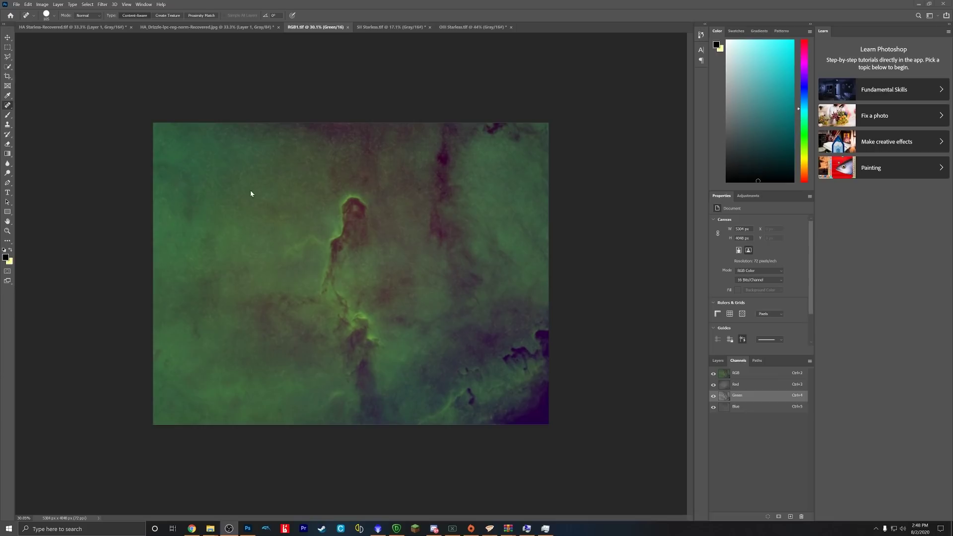
- Toggle the Green channel off and on twice to compare, leaving all RGB1 channels visible
click(713, 396)
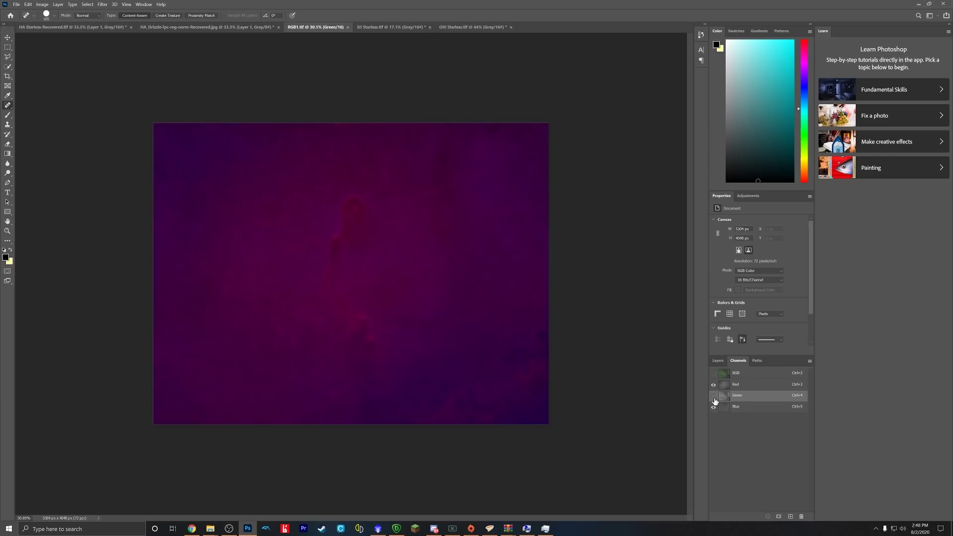
click(713, 395)
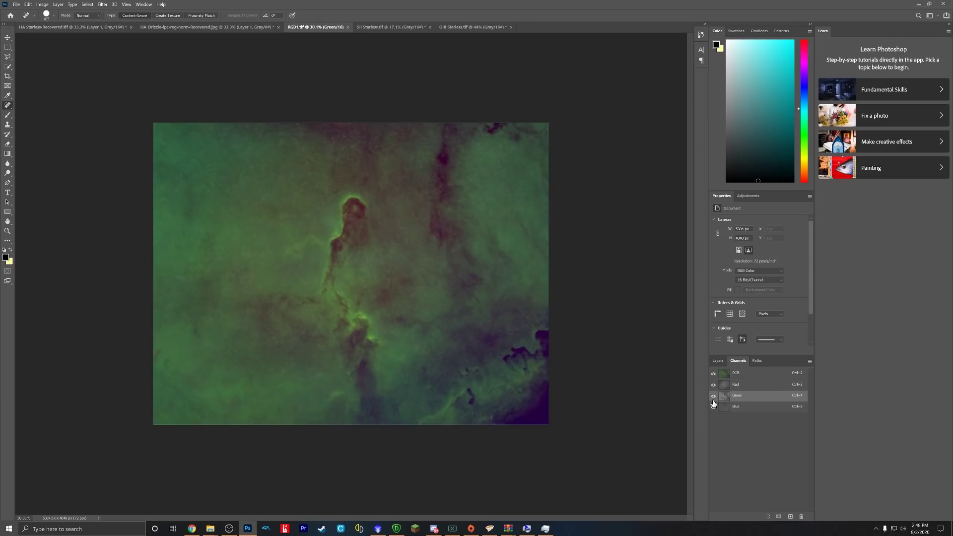
click(713, 397)
click(713, 398)
- Locate and select RGB1.tif in the Elephants Trunk Editing1 folder
click(377, 530)
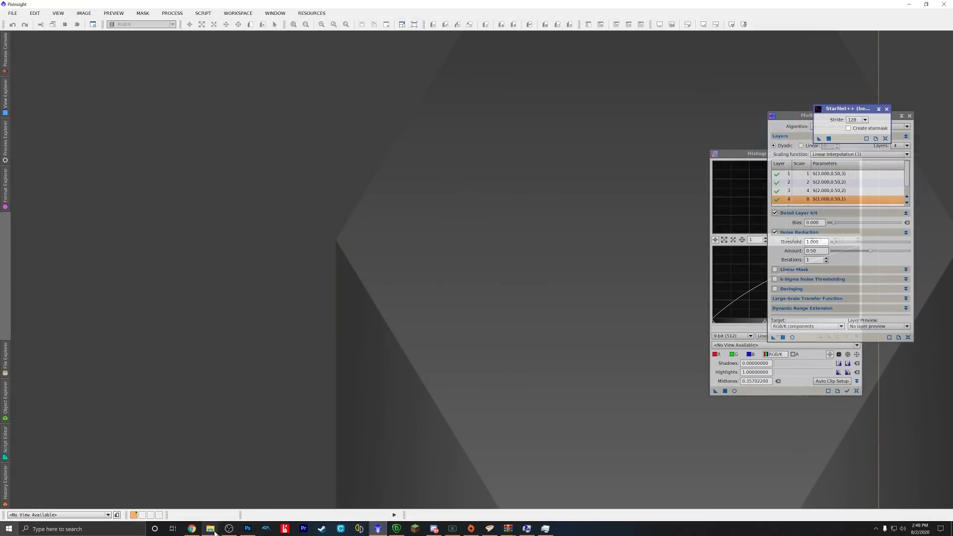
mouse_move(214, 532)
click(216, 505)
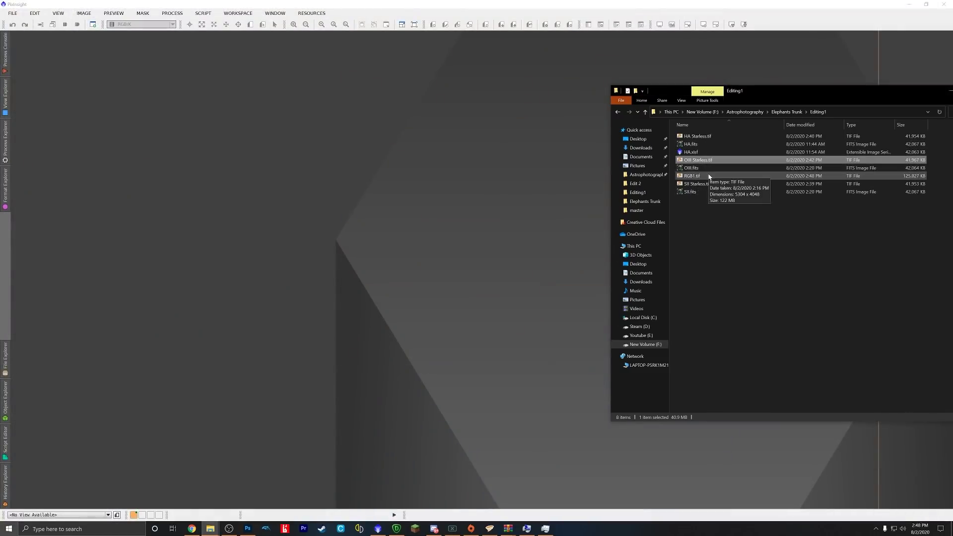
click(709, 175)
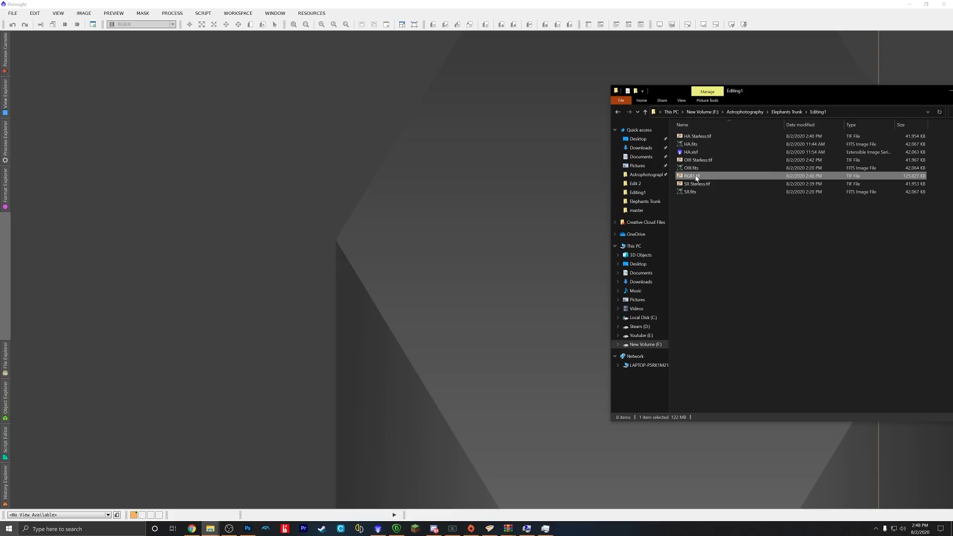
- Open RGB1.tif in PixInsight with Ctrl+O and move its window to the workspace centre
click(13, 13)
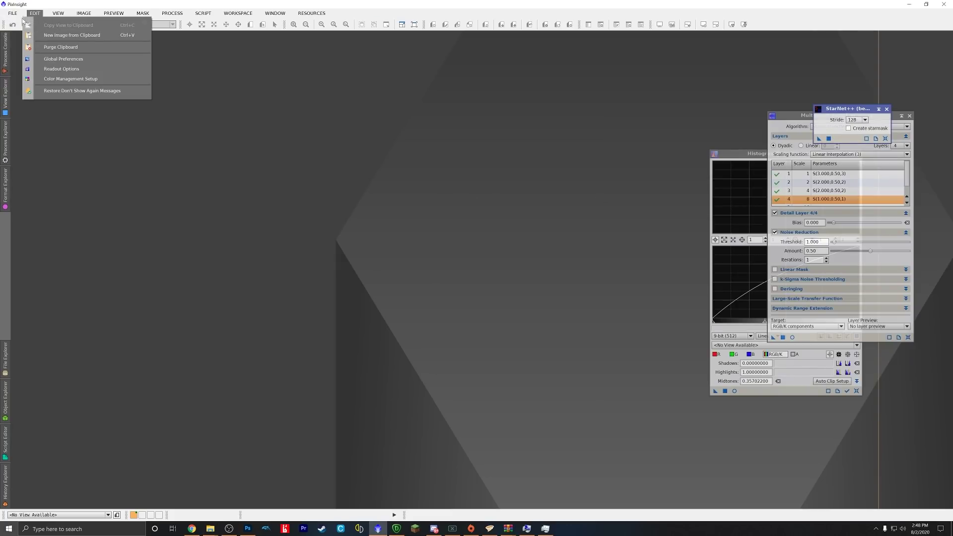
key(Escape)
key(ctrl+o)
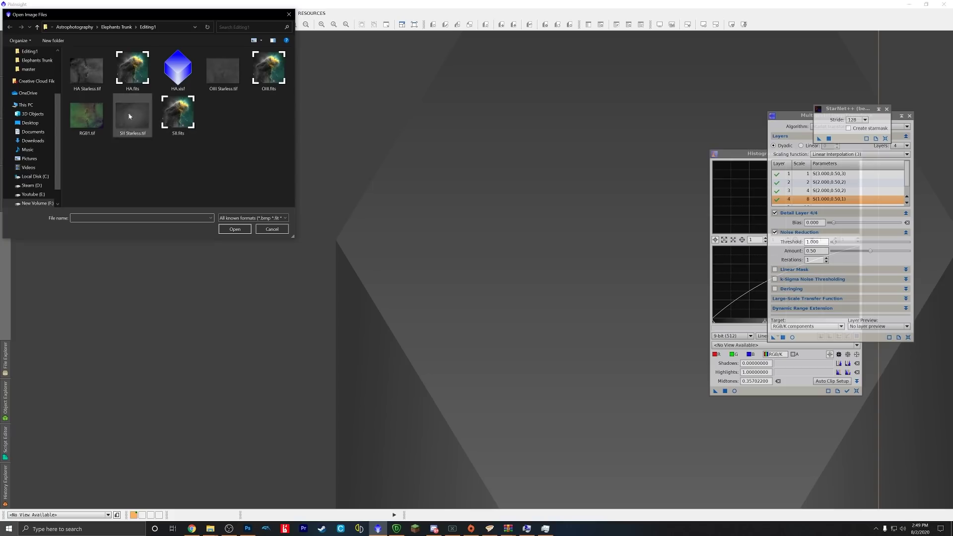
click(87, 115)
click(234, 229)
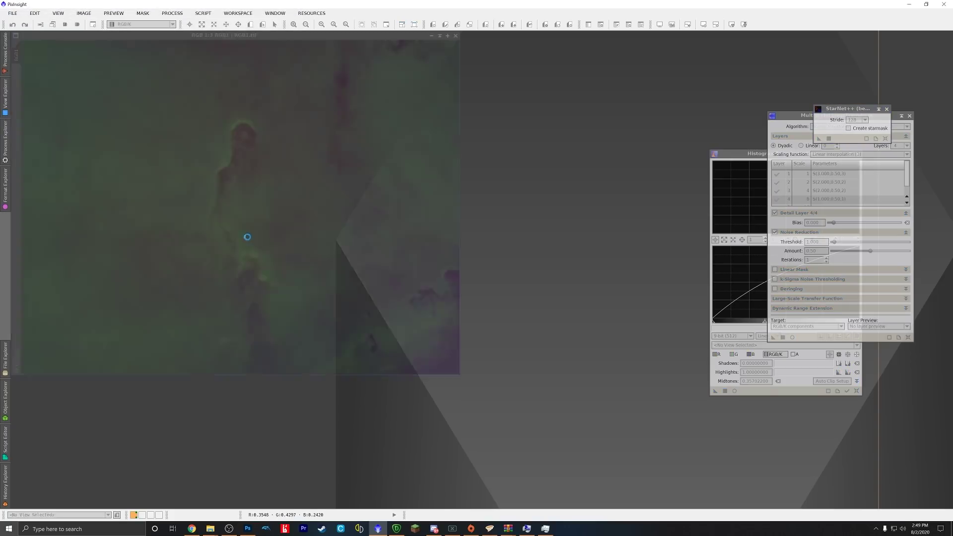
drag(280, 37, 362, 107)
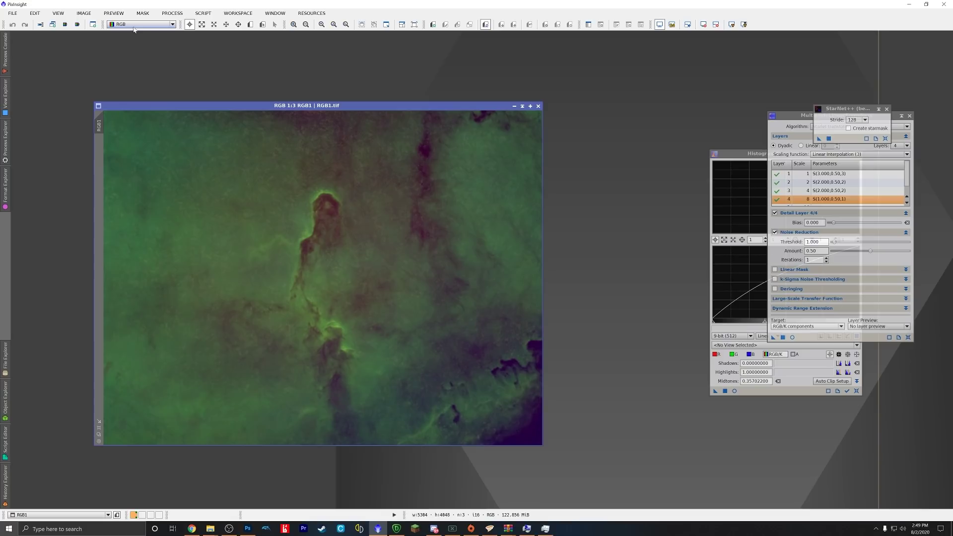
- Apply SCNR green removal (amount 1.00, Average Neutral) to the RGB1 composite in PixInsight
click(182, 14)
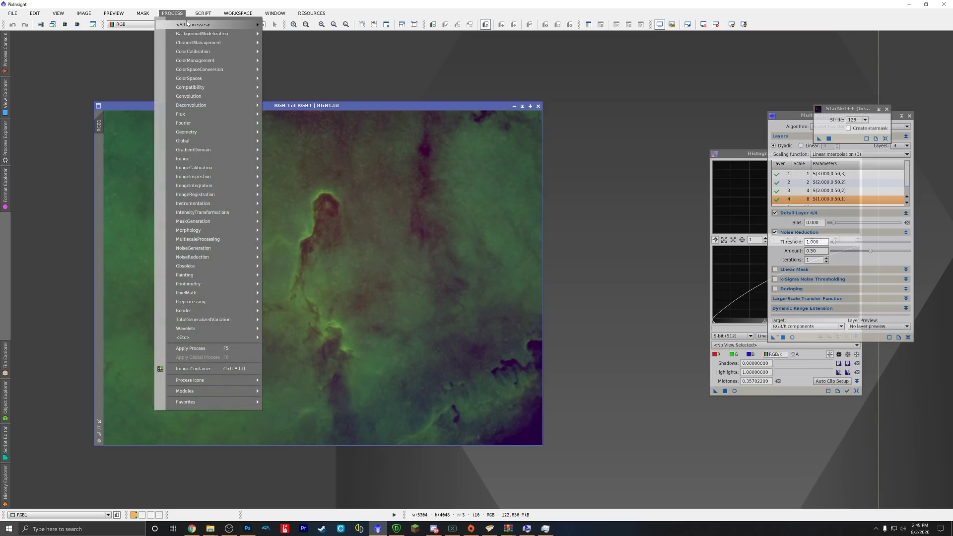
mouse_move(188, 23)
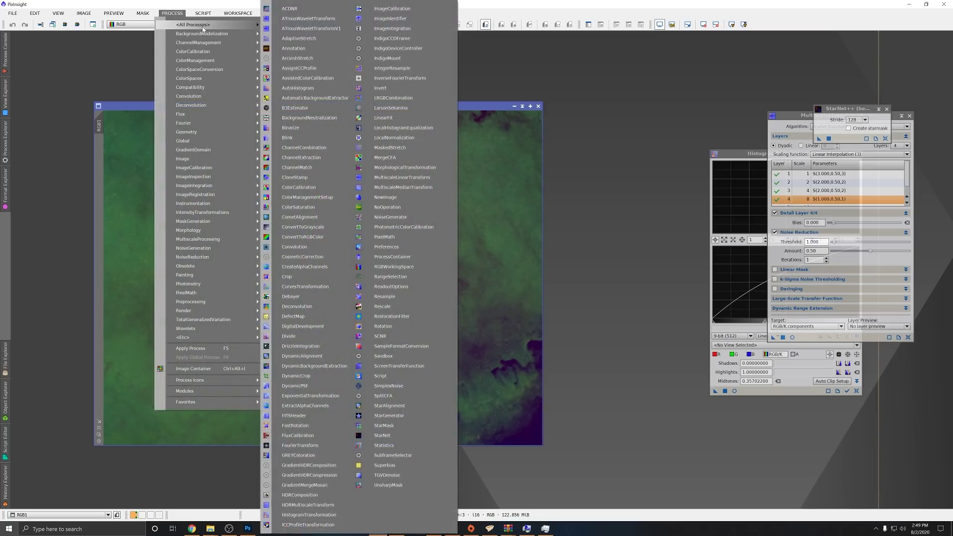
click(381, 337)
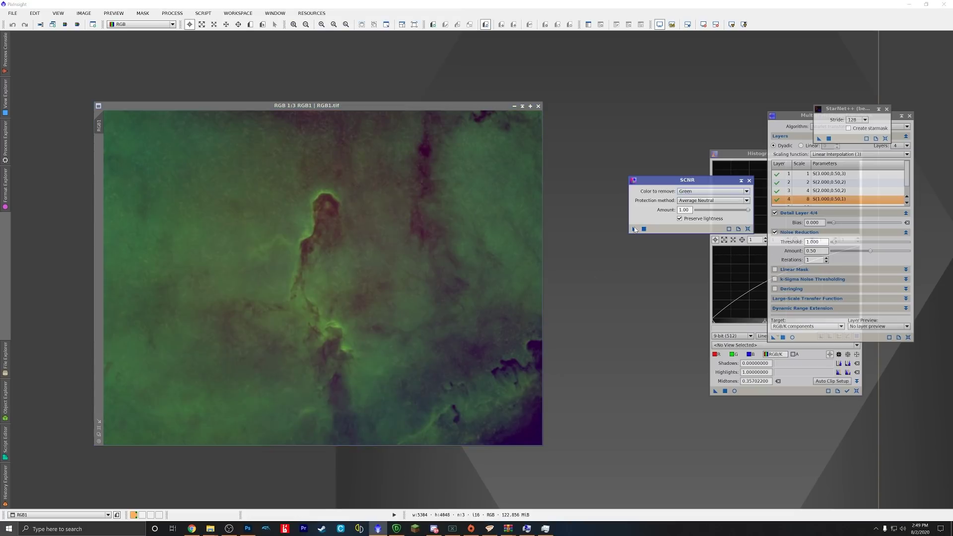
drag(634, 230, 493, 232)
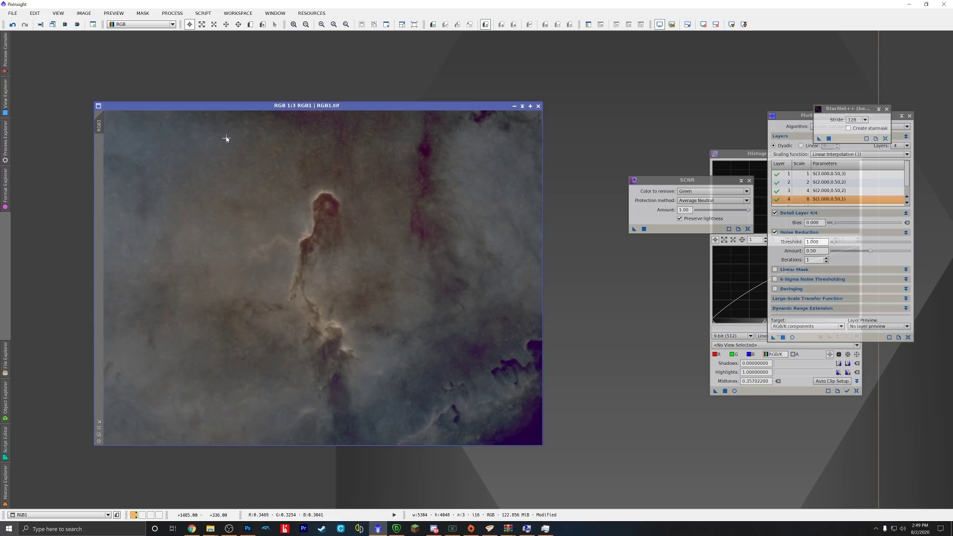
- Save the green-free composite as a 16-bit TIFF named RGB2.tif in the Editing1 folder
click(12, 13)
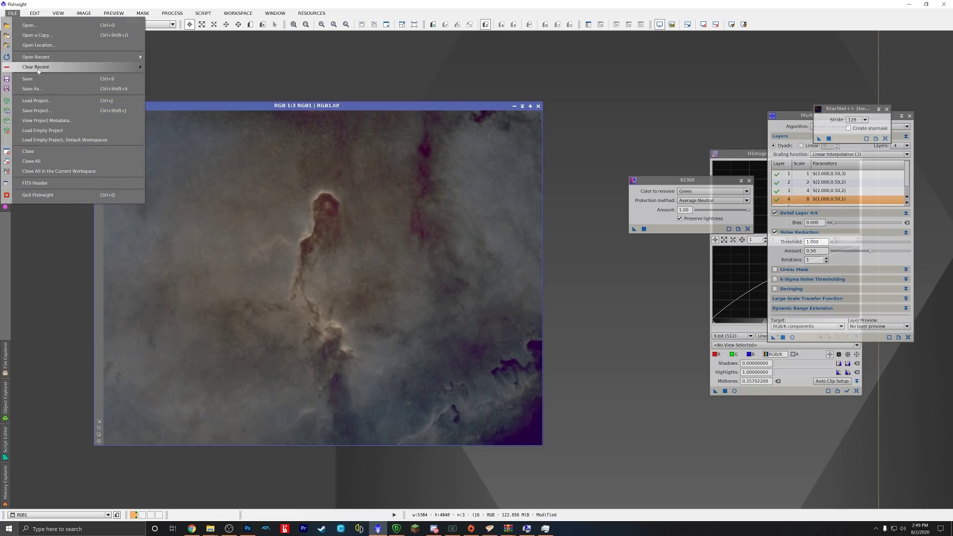
click(31, 88)
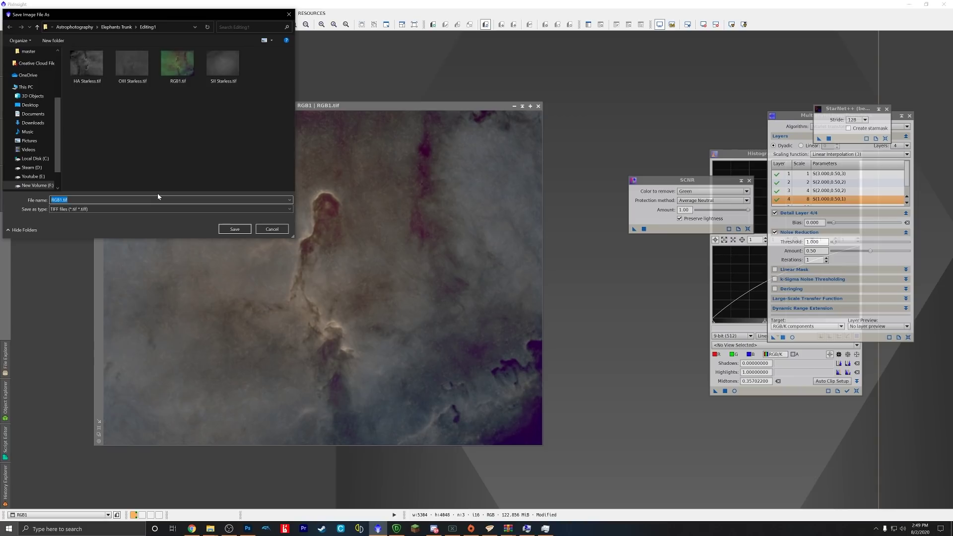
text(RGB2)
click(241, 233)
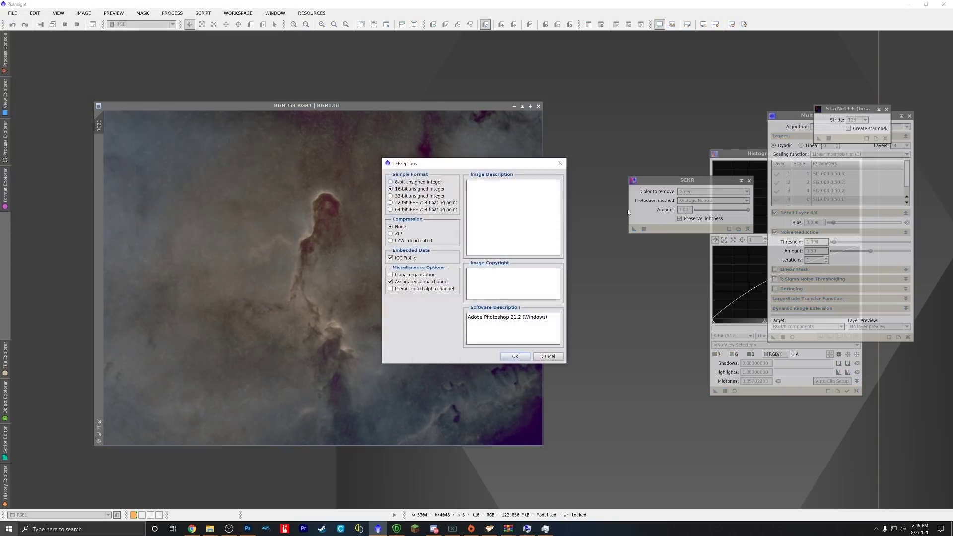
click(516, 356)
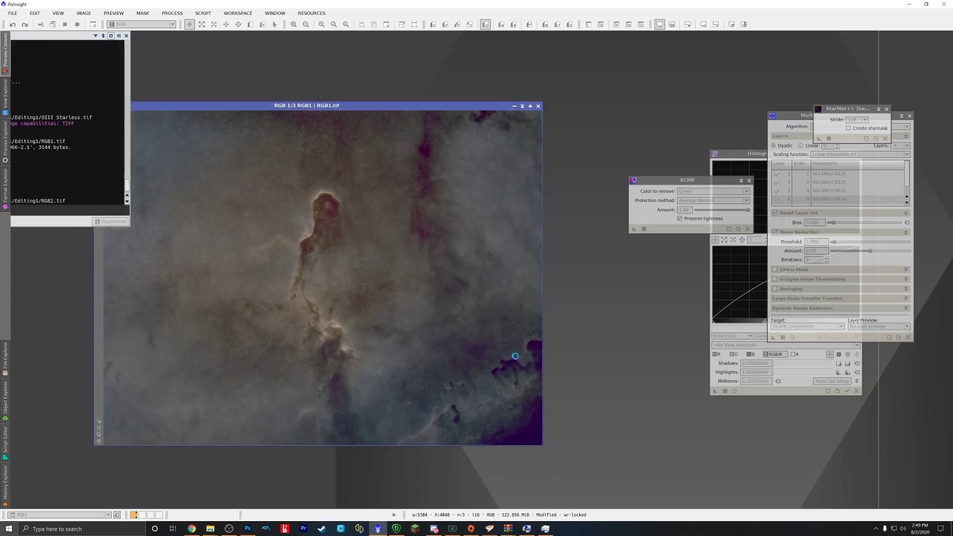
- Switch to Photoshop and show the layer list of the STARS.tif document
click(247, 528)
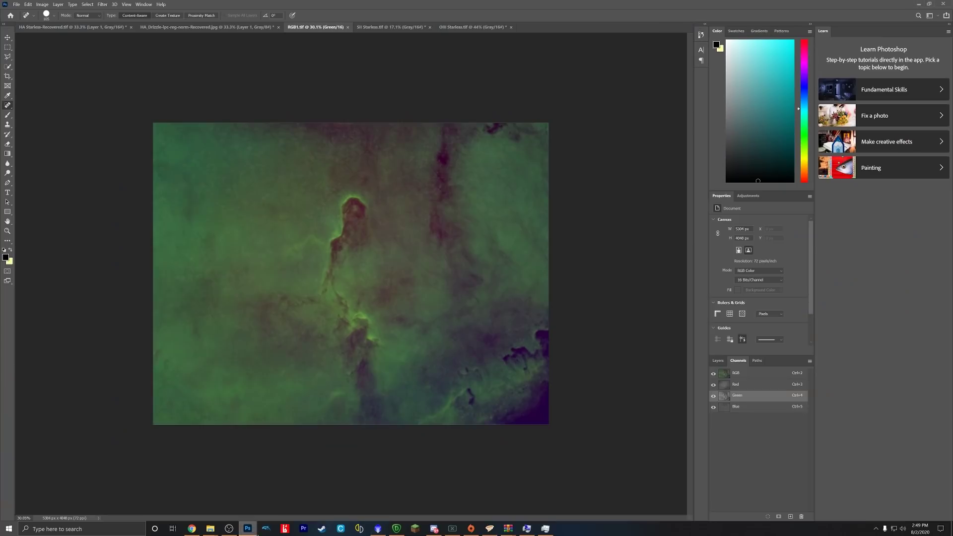
click(717, 362)
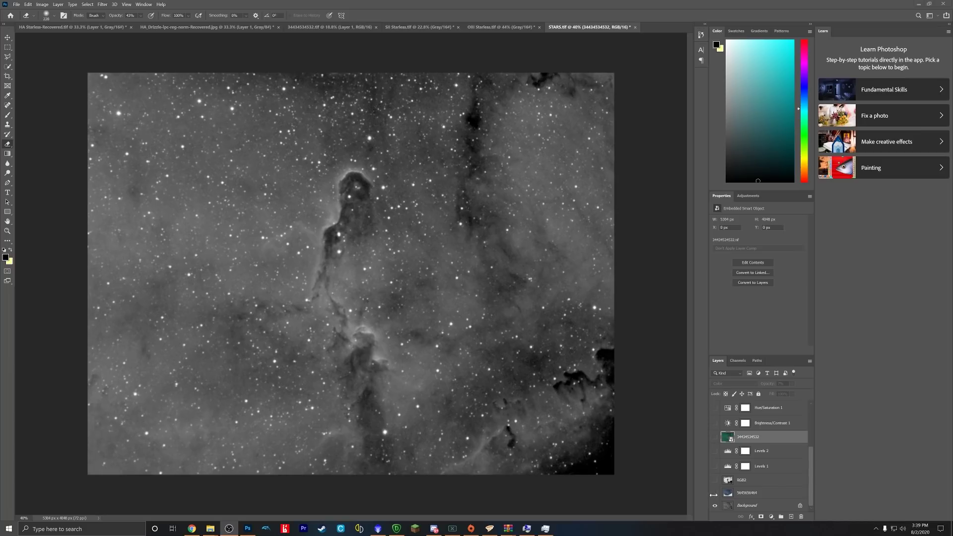
- Make the RGB2 layer visible along with Levels 1, Levels 2, the colour layer and Brightness/Contrast 1
scroll(715, 491, up, 5)
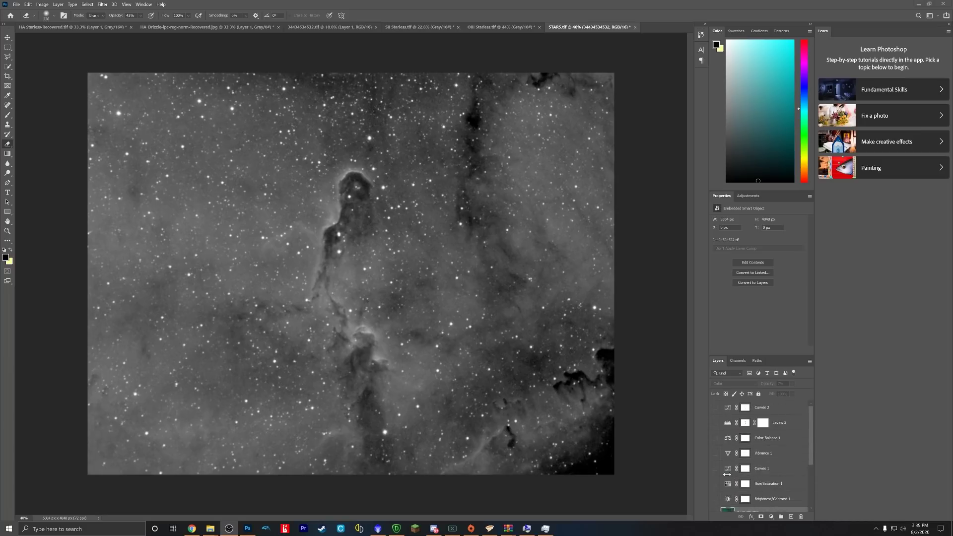
scroll(726, 474, down, 5)
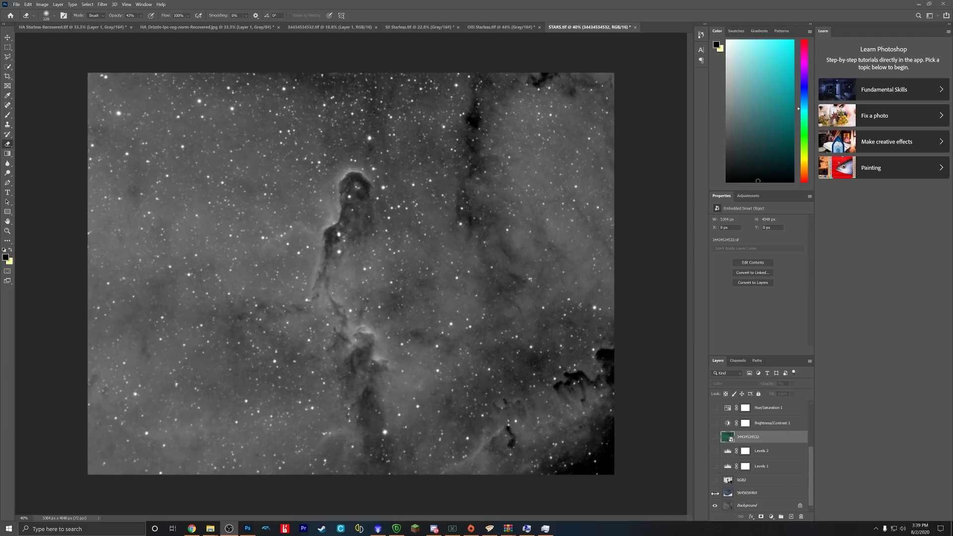
click(715, 495)
click(715, 482)
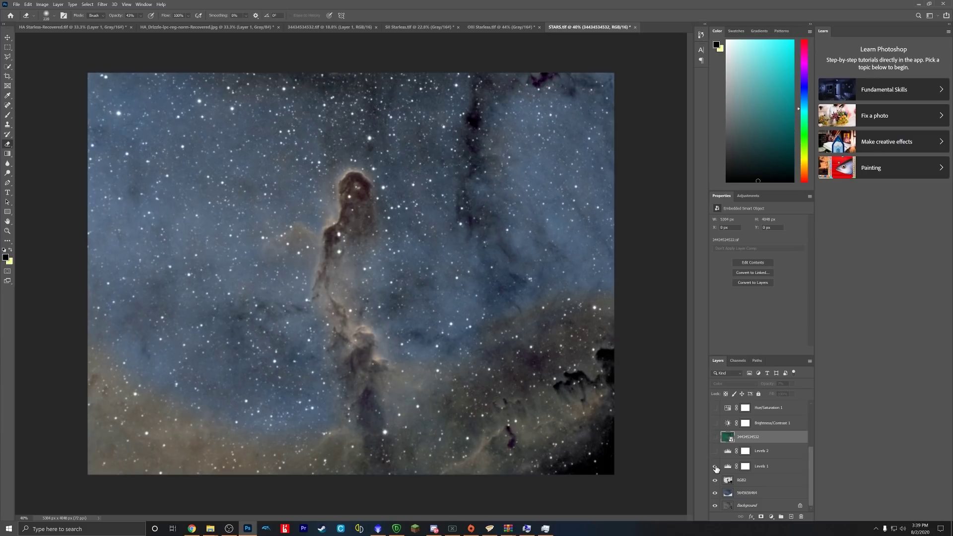
click(715, 466)
click(716, 451)
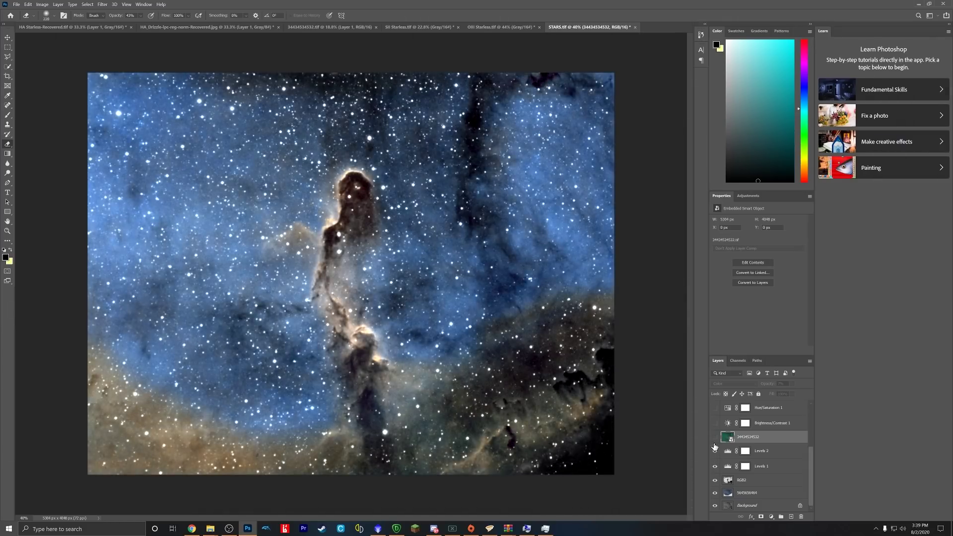
click(714, 438)
click(716, 423)
- Turn on Hue/Saturation 1, Curves 1, Vibrance 1, Color Balance 1, Levels 3 and Curves 2
scroll(726, 433, up, 1)
click(715, 423)
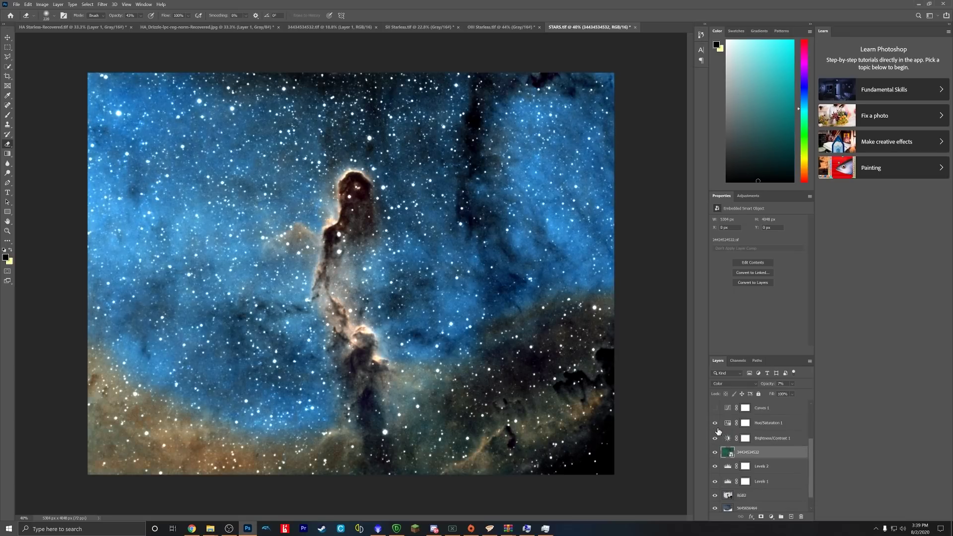
scroll(719, 431, up, 1)
click(716, 425)
scroll(716, 429, up, 1)
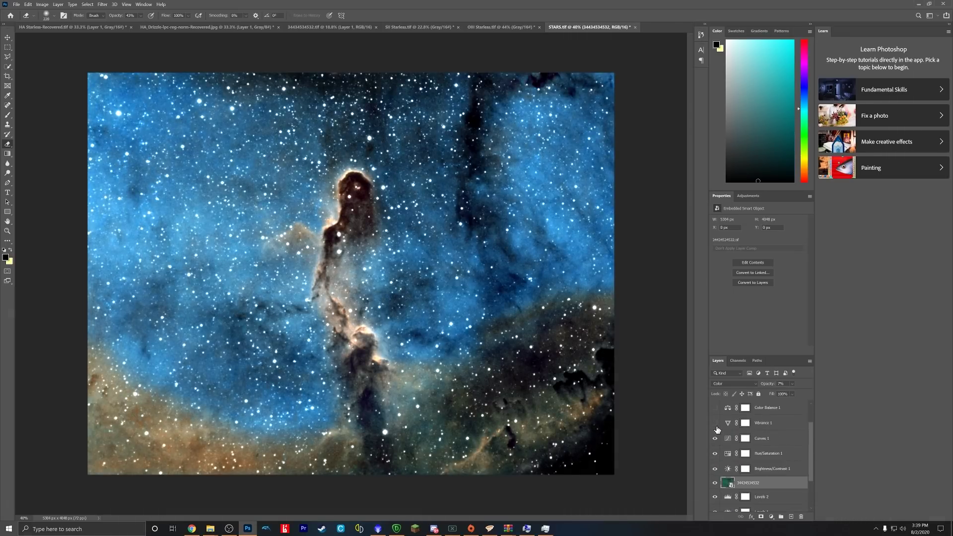
click(716, 424)
scroll(716, 427, up, 1)
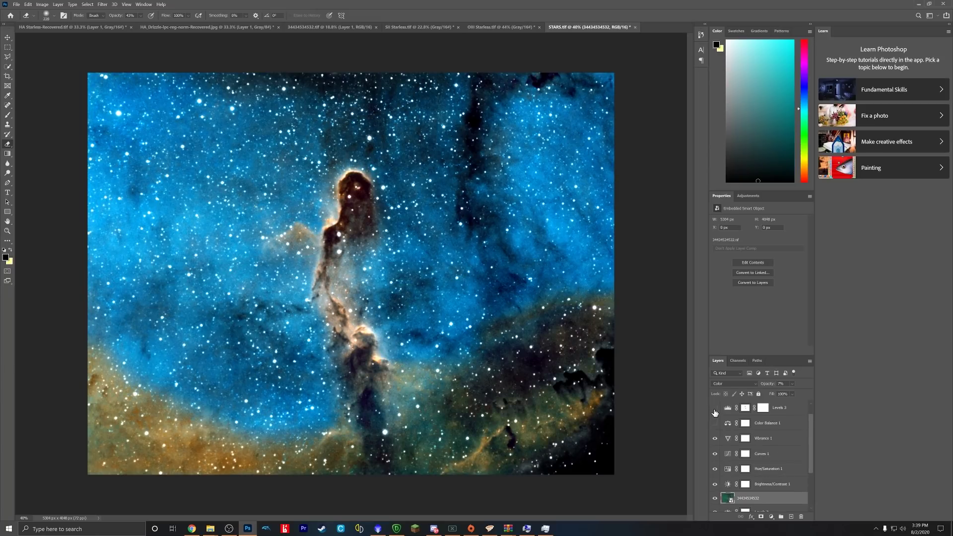
click(718, 424)
click(715, 408)
scroll(721, 422, up, 1)
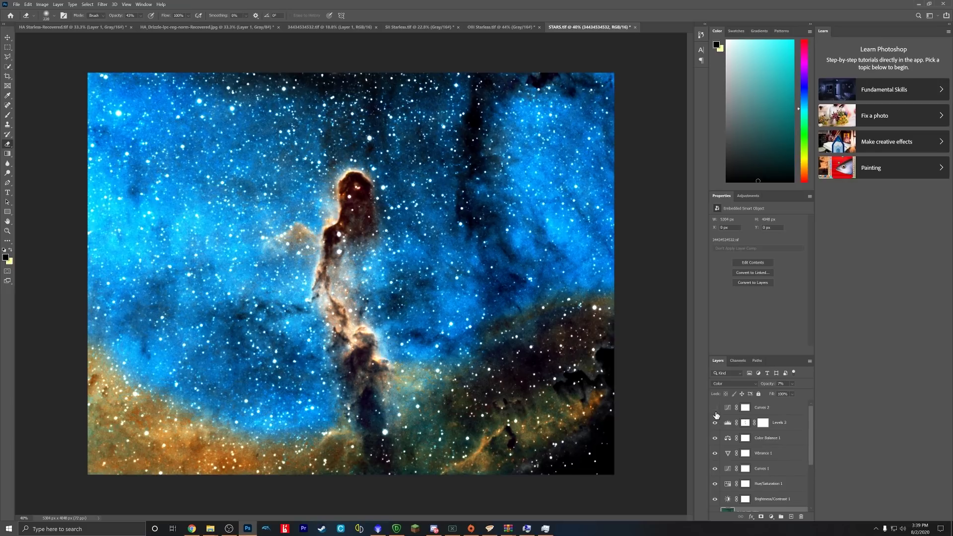
click(715, 408)
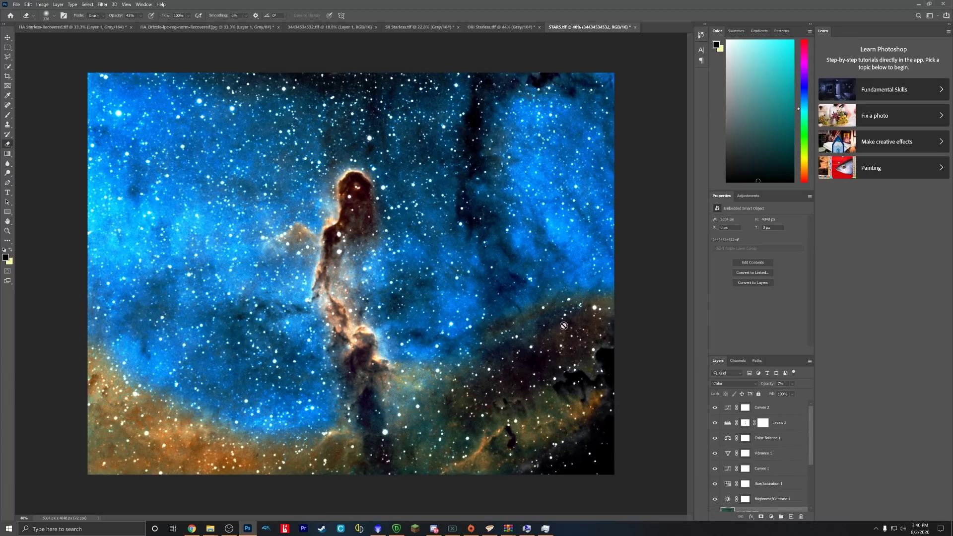
- Erase the RGB2 layer along the nebula edge near the right border
scroll(772, 466, down, 5)
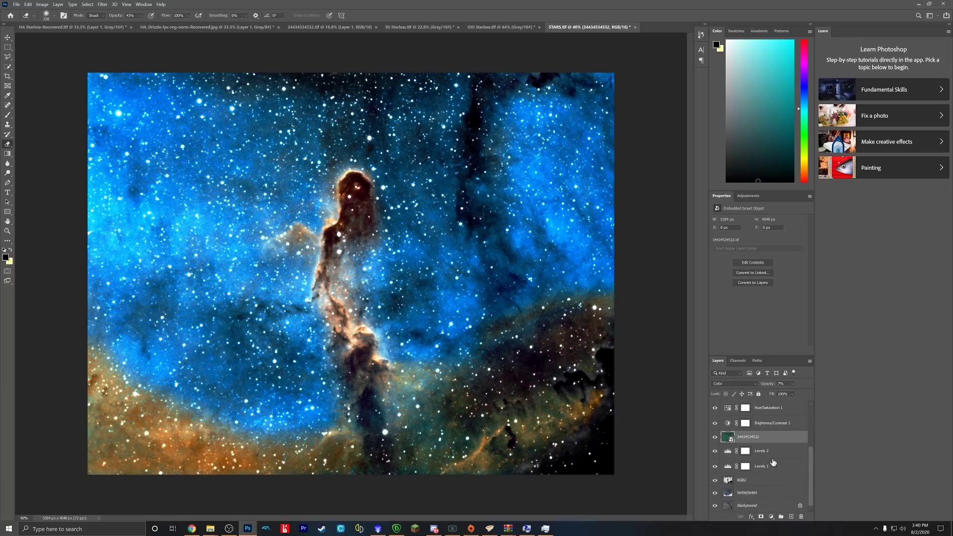
click(748, 484)
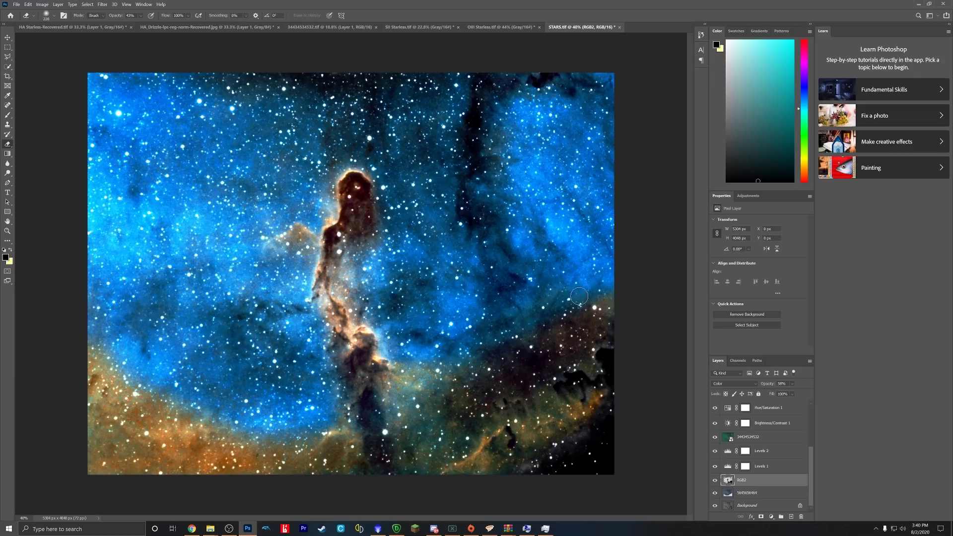
mouse_move(579, 296)
mouse_down()
mouse_move(617, 301)
mouse_move(604, 299)
mouse_up()
- Toggle the RGB2 layer off and on to compare, leaving its gold tones visible
click(715, 481)
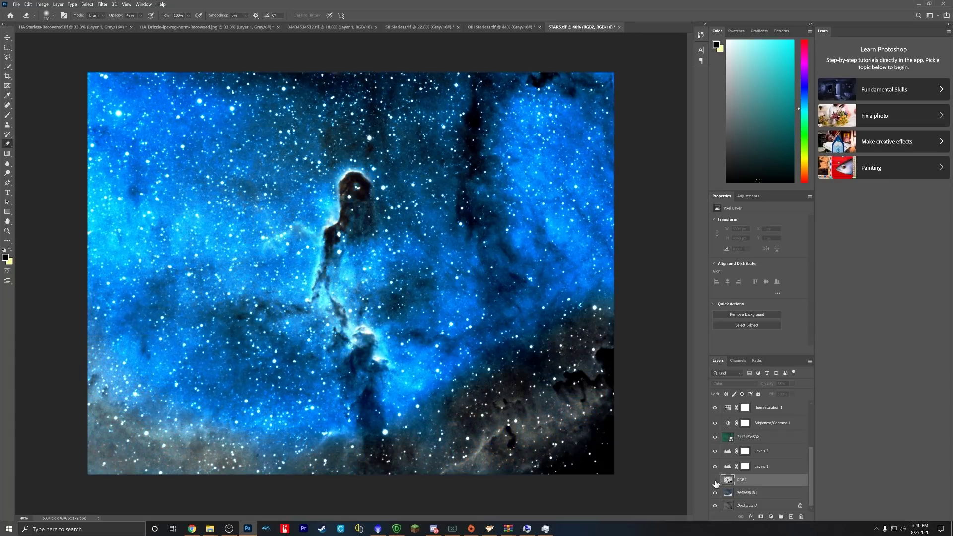
click(714, 480)
click(714, 480)
click(714, 480)
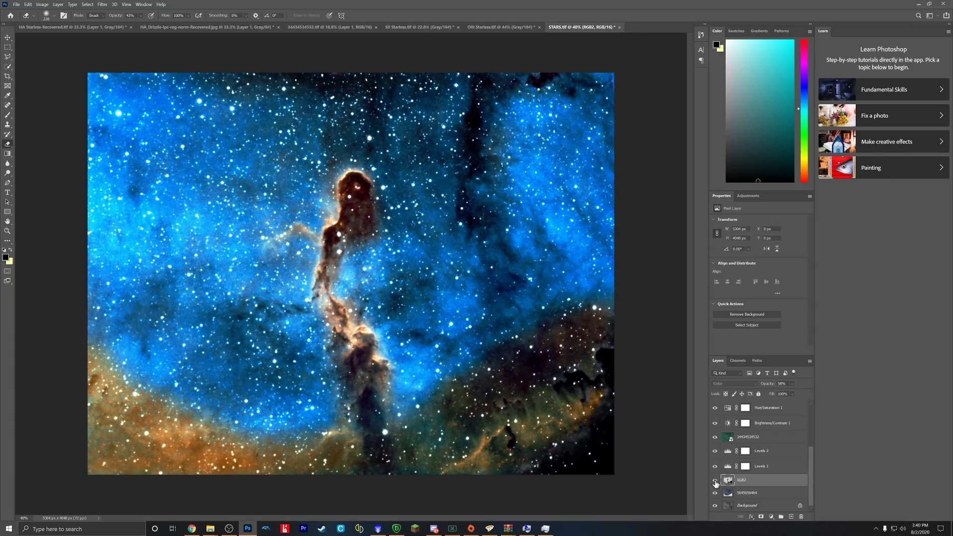
click(715, 480)
click(715, 480)
scroll(486, 382, down, 2)
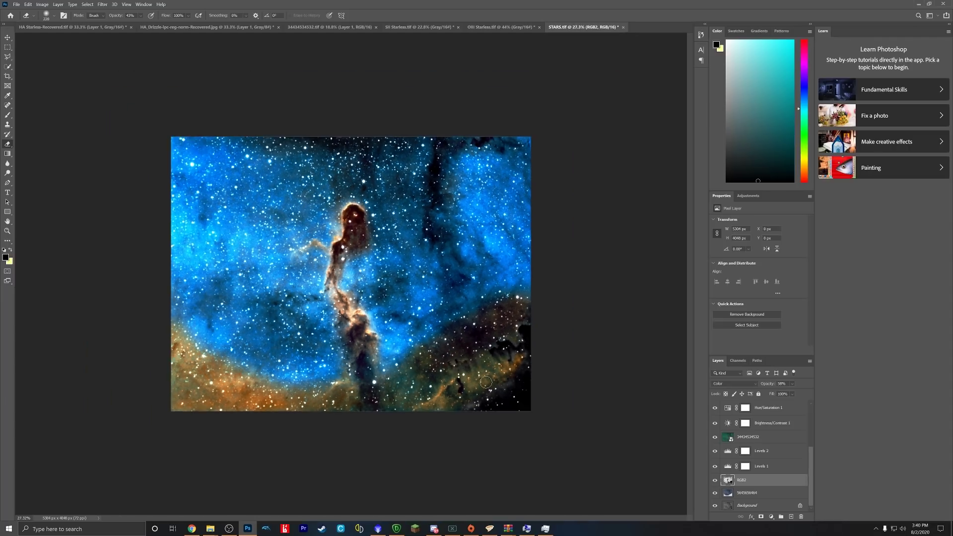
scroll(486, 382, down, 1)
scroll(486, 382, down, 1)
scroll(485, 383, up, 2)
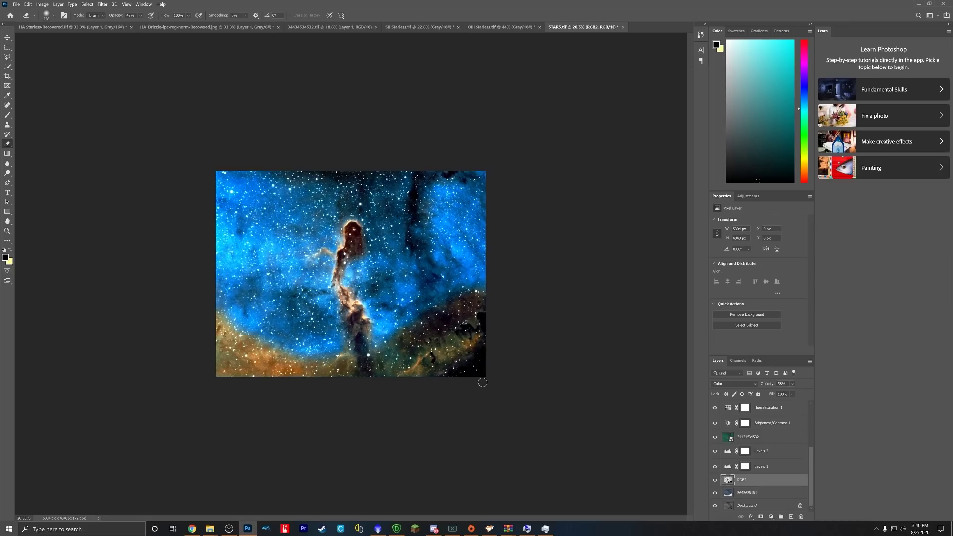
scroll(483, 382, up, 1)
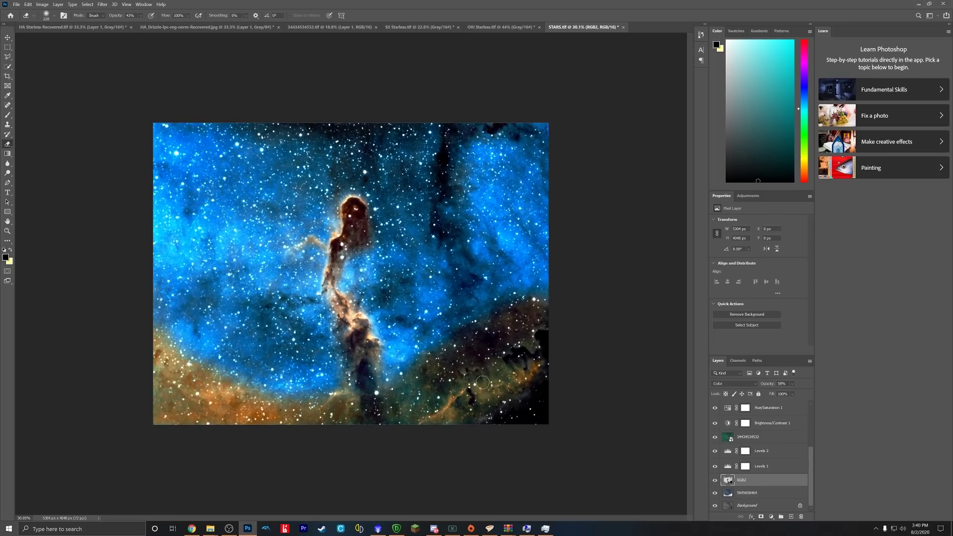